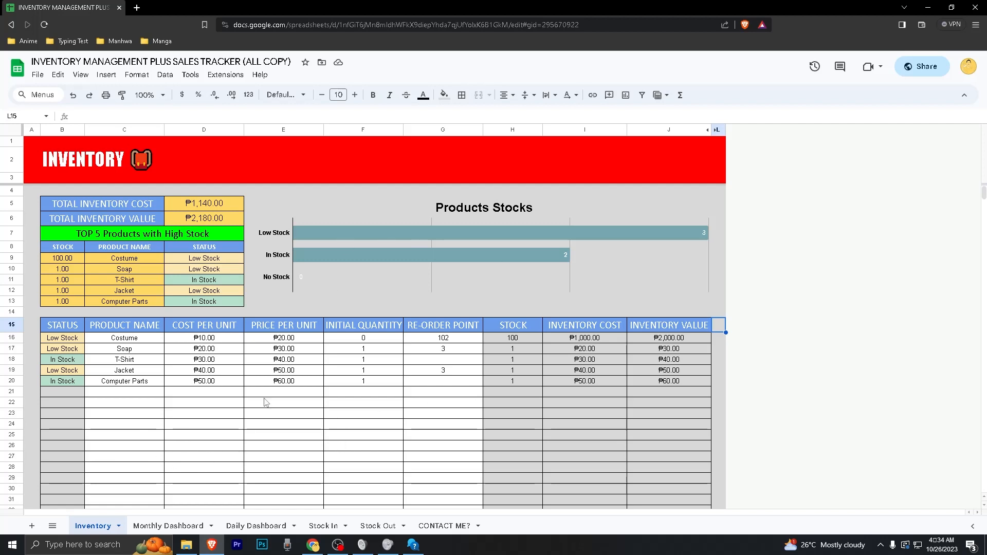
Look through the Monthly Dashboard, Daily Dashboard, Stock In and Stock Out sheets and return to the Inventory sheet.
left_click(174, 524)
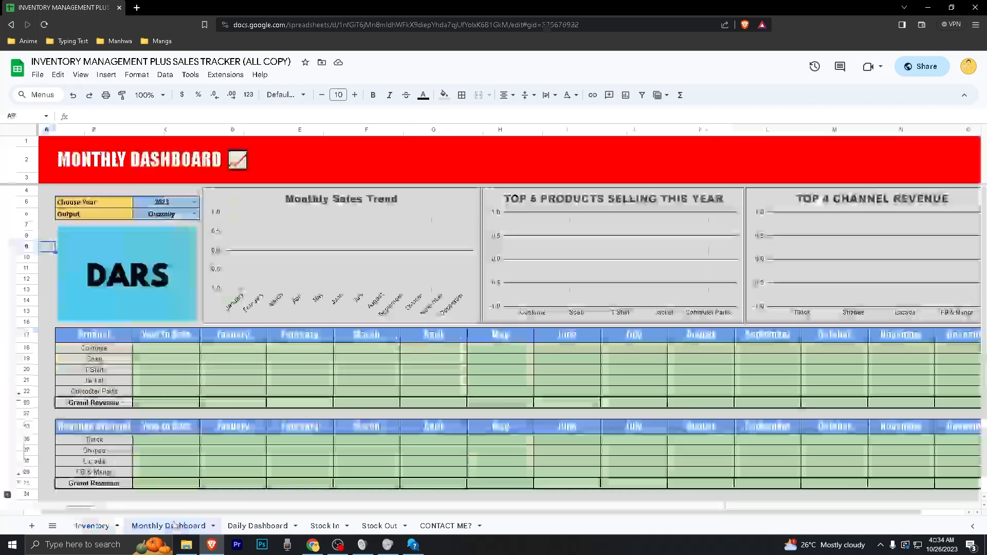
left_click(263, 525)
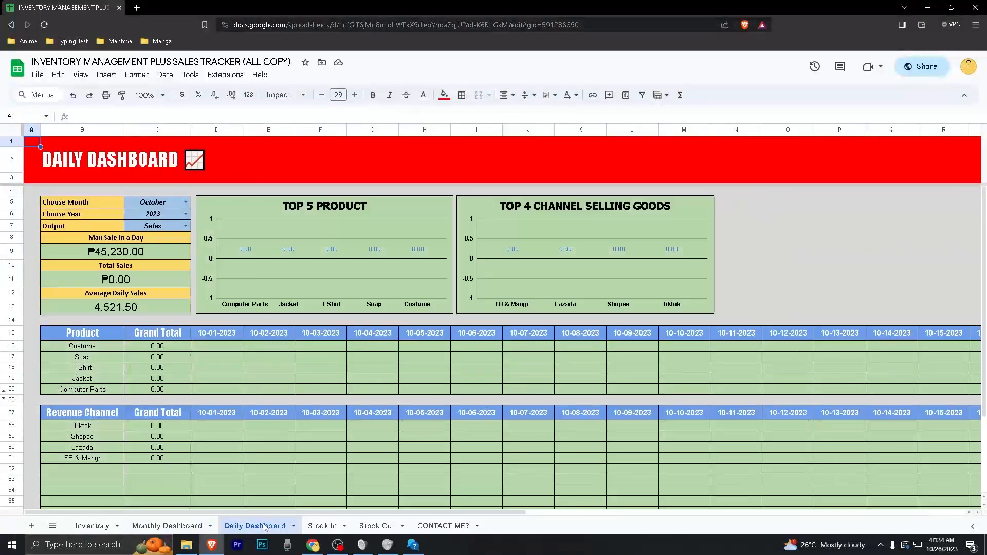
left_click(326, 526)
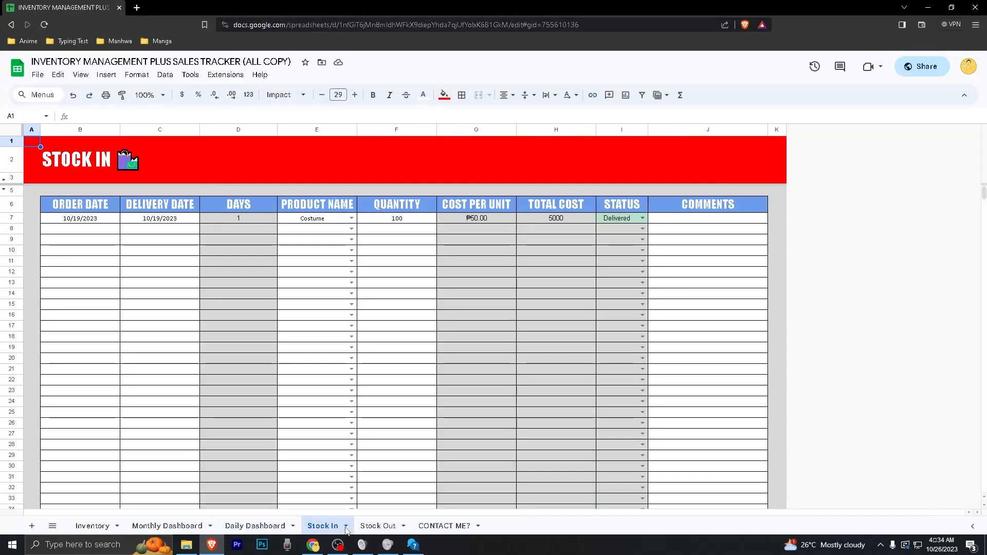
left_click(380, 526)
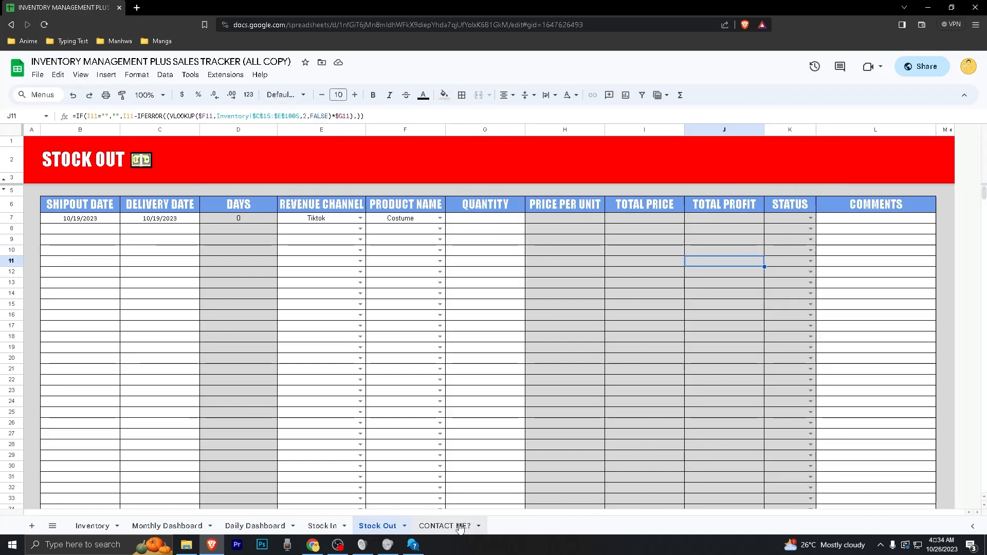
left_click(95, 526)
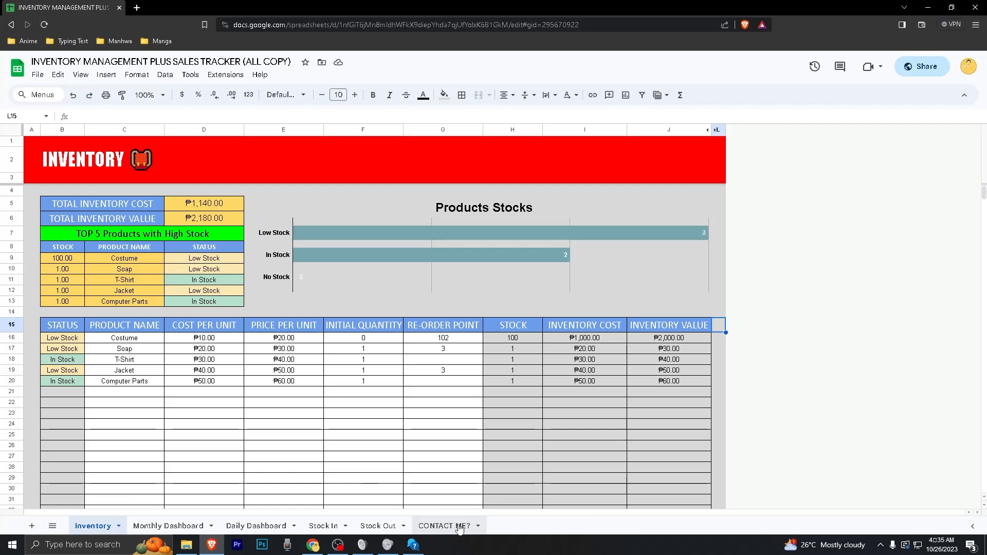
Examine the total inventory cost and value against their product table columns, then the table from Status to Stock.
left_click(295, 425)
key("Up")
key("Up")
key("Up")
key("Up")
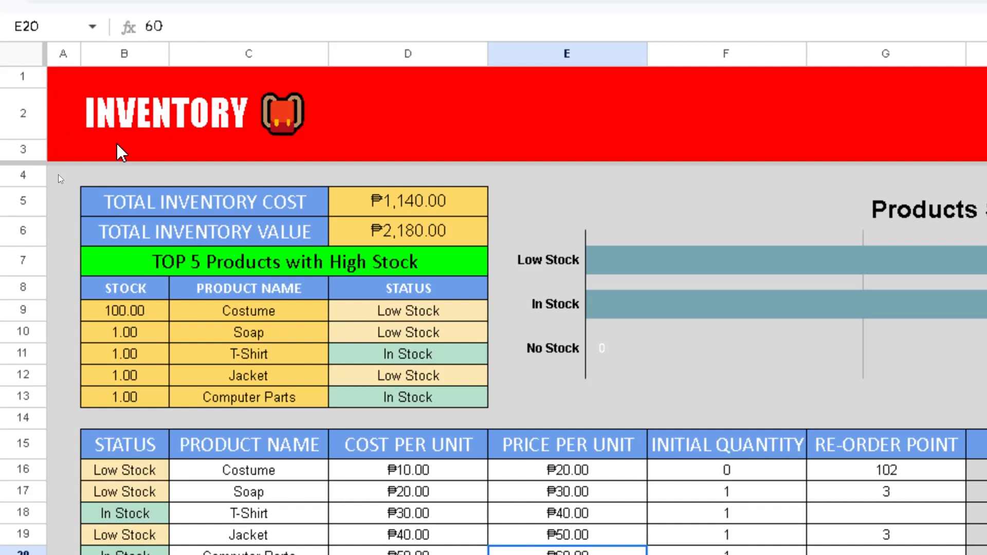
mouse_move(264, 217)
left_mouse_down()
mouse_move(307, 220)
mouse_move(307, 247)
left_mouse_up()
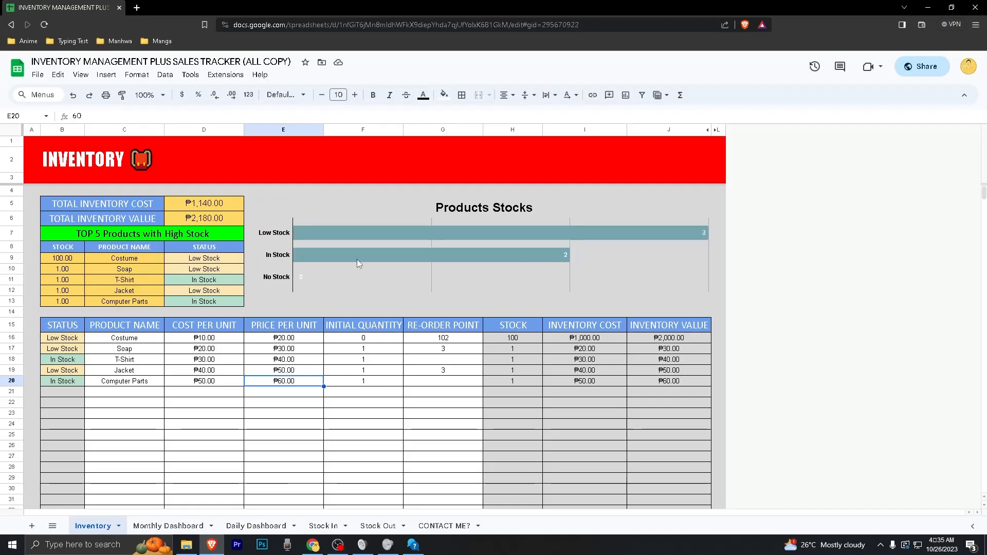
left_click_drag(597, 339, 597, 450)
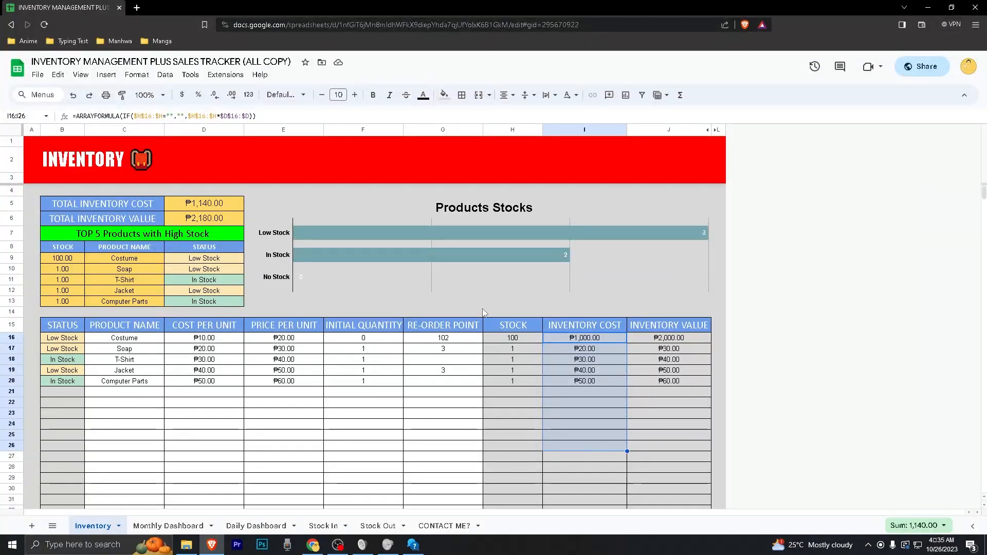
left_click(230, 220)
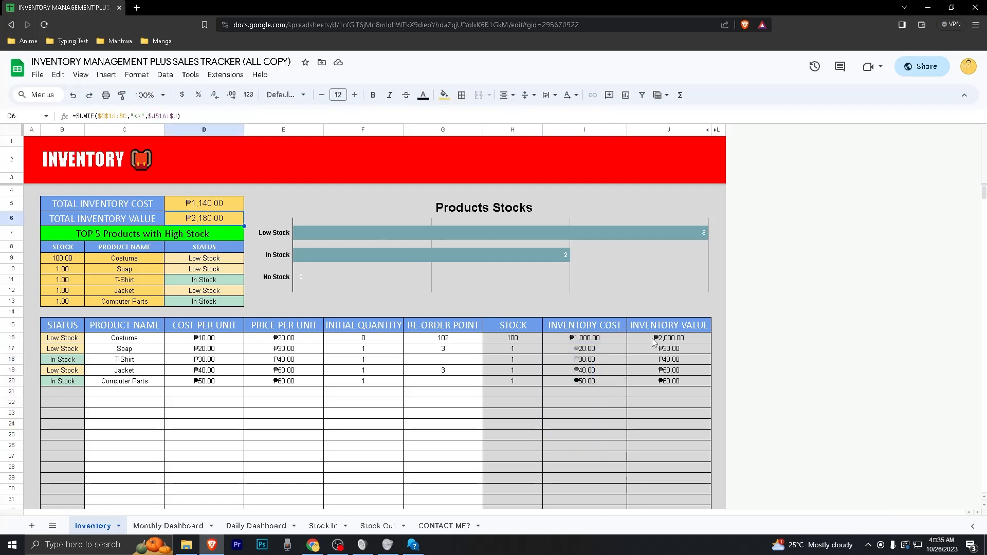
left_click_drag(669, 338, 668, 416)
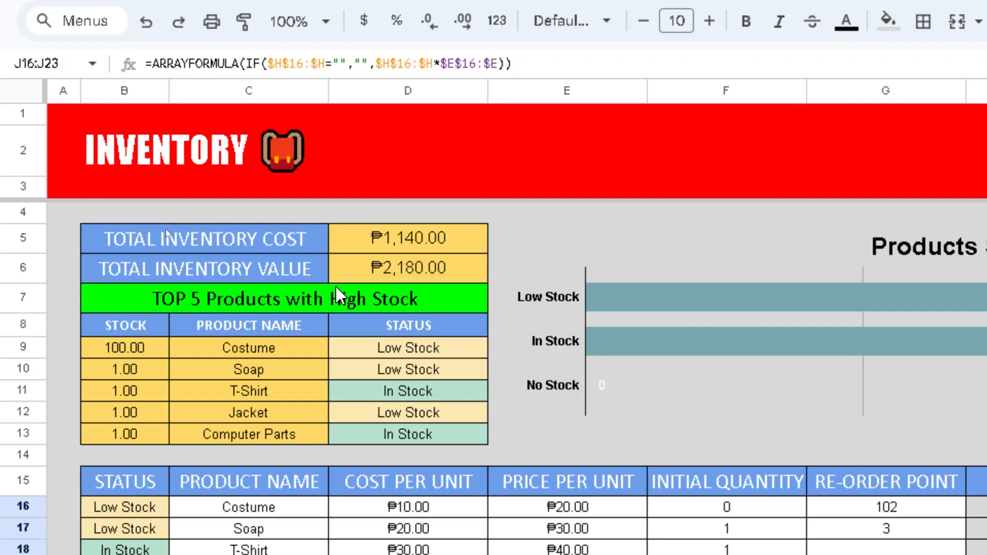
scroll(350, 292, "down", 1)
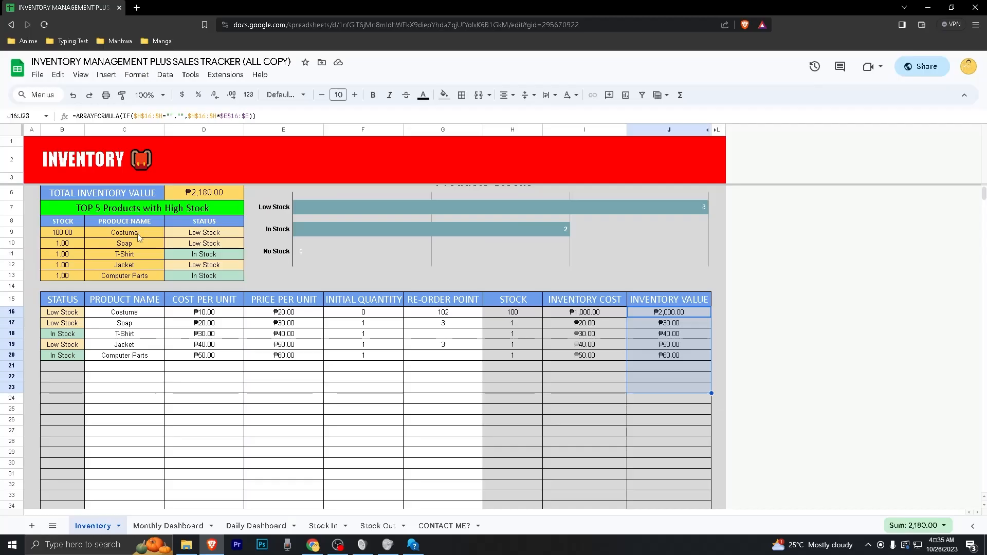
scroll(113, 290, "up", 1)
left_click_drag(82, 329, 510, 390)
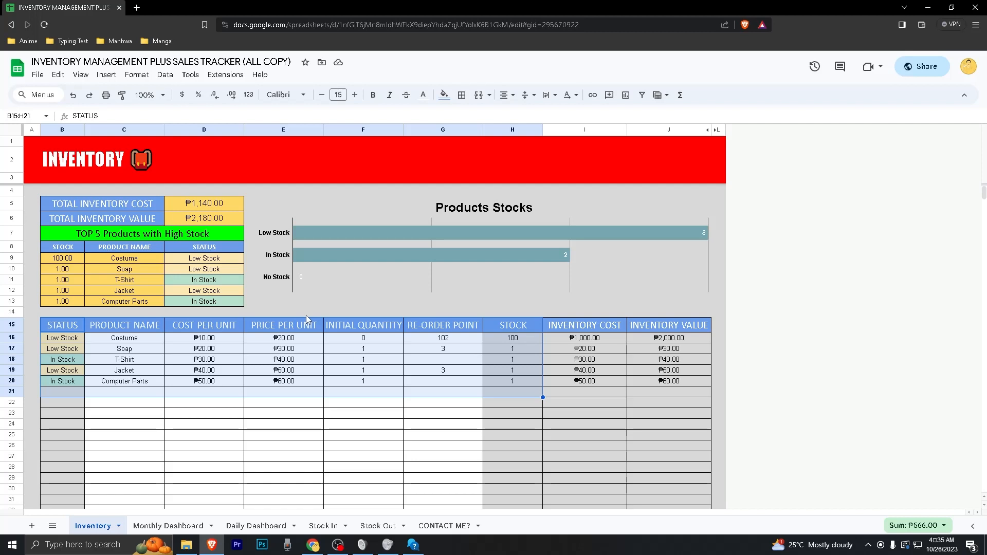
Add Cellphone in row 21 with cost per unit 25000, price per unit 30000 and initial quantity 5.
left_click(141, 394)
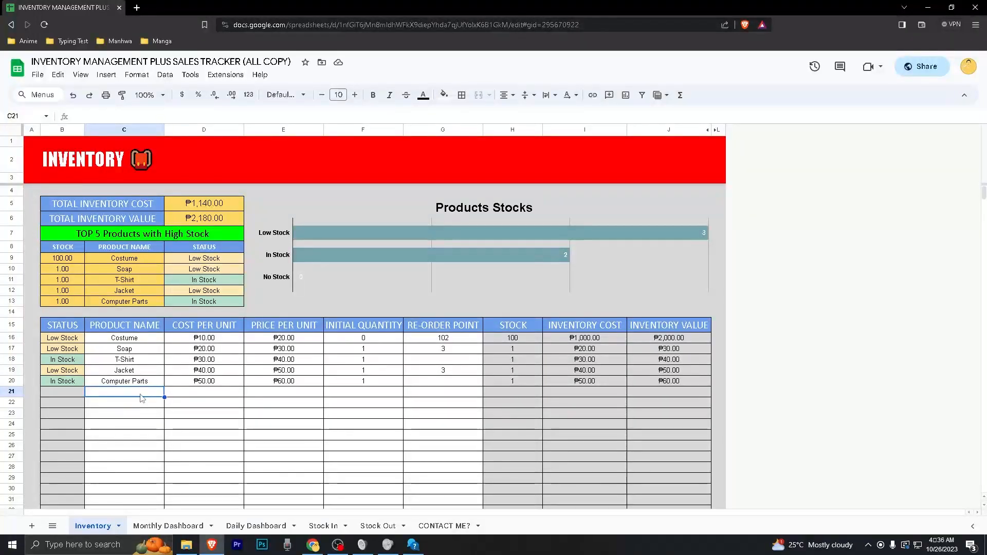
type("Ce")
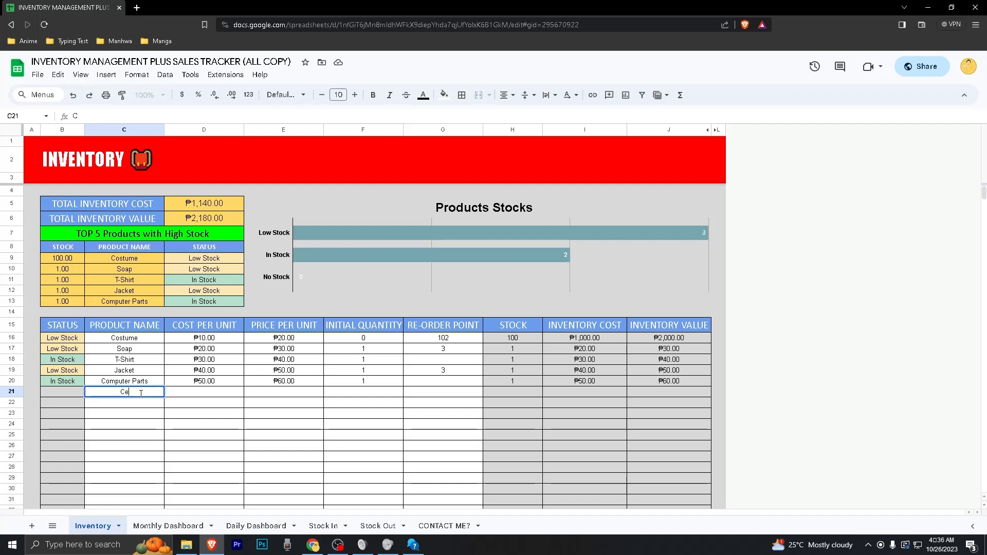
type("llphone")
key("Tab")
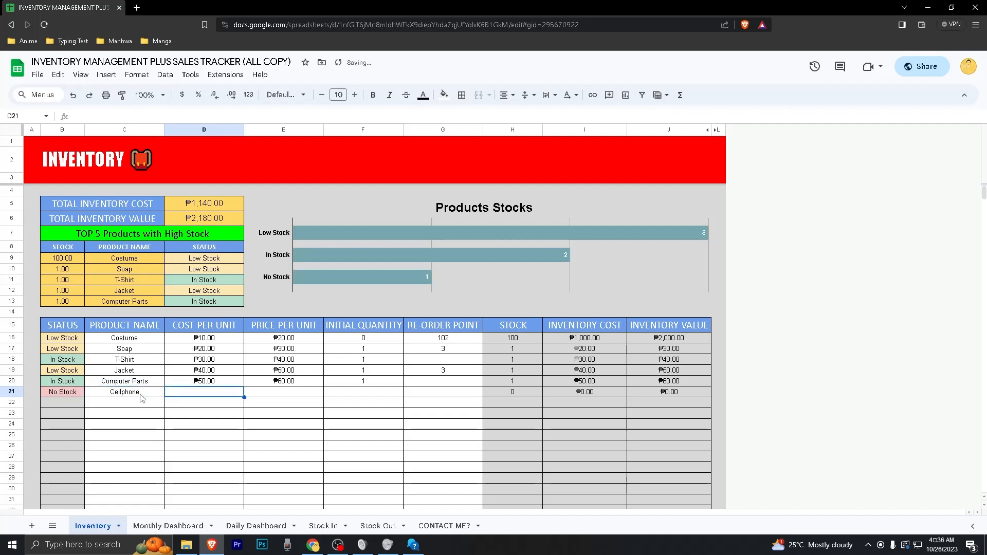
type("25000")
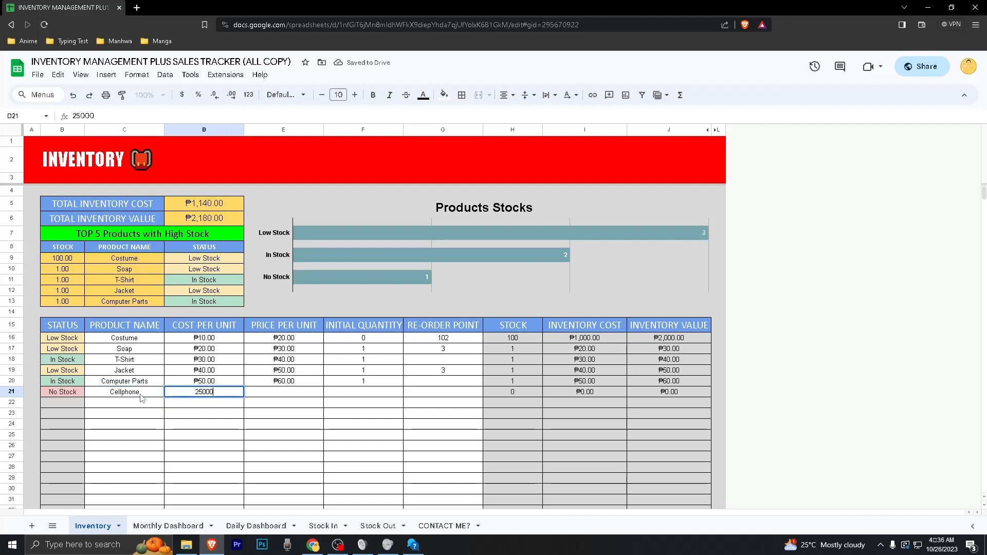
key("Tab")
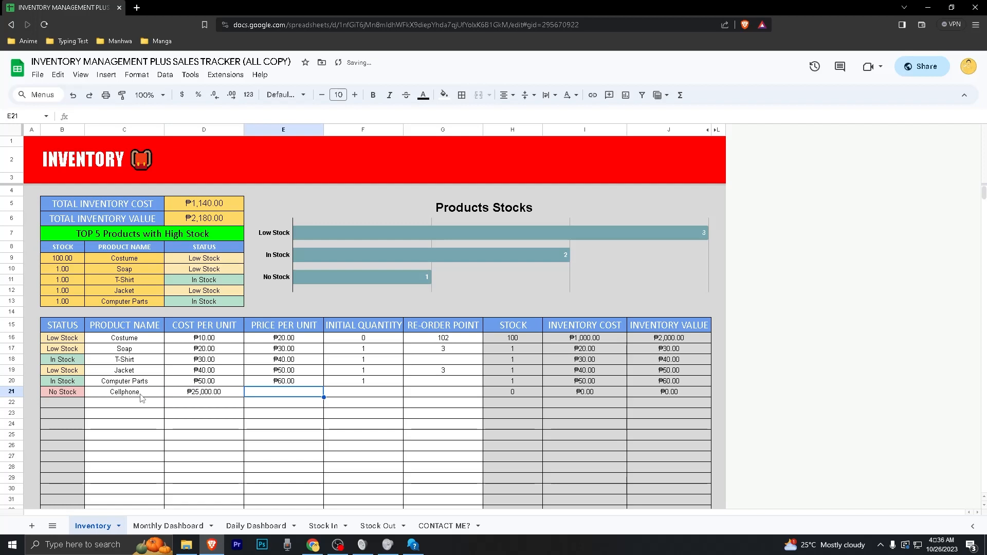
type("30000")
key("Tab")
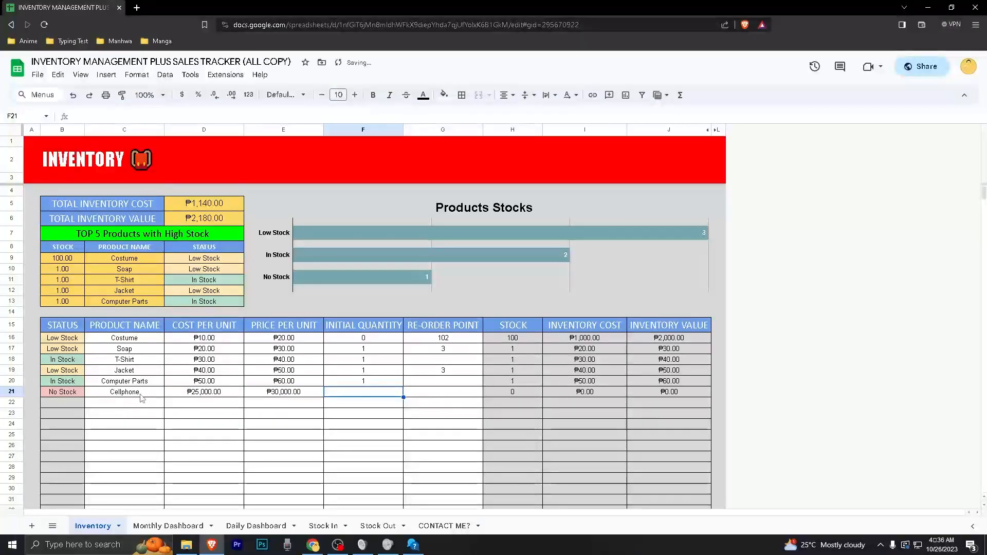
type("5")
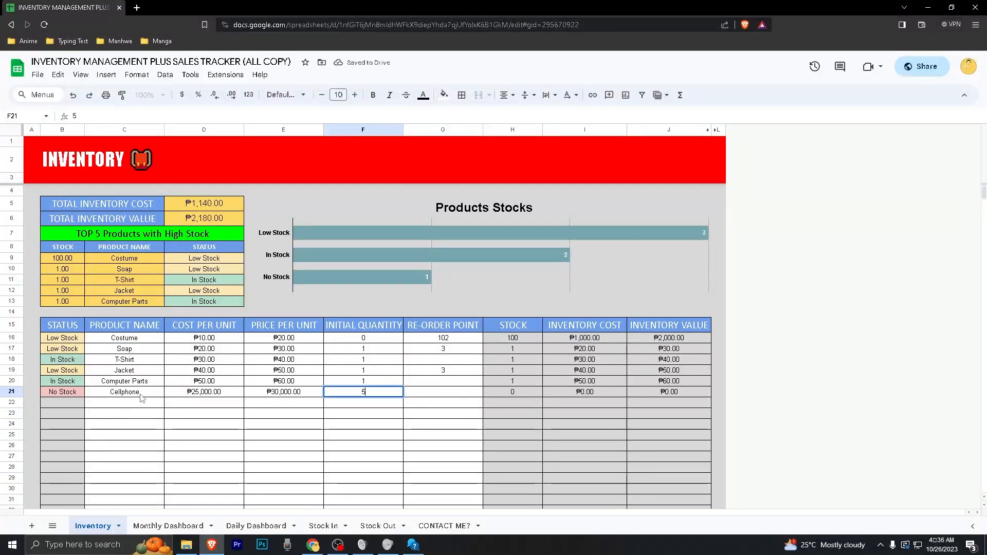
key("Return")
Examine the Cellphone's stock formula and compare the top 5 high-stock list with the Stock column.
key("Right")
key("Right")
key("Right")
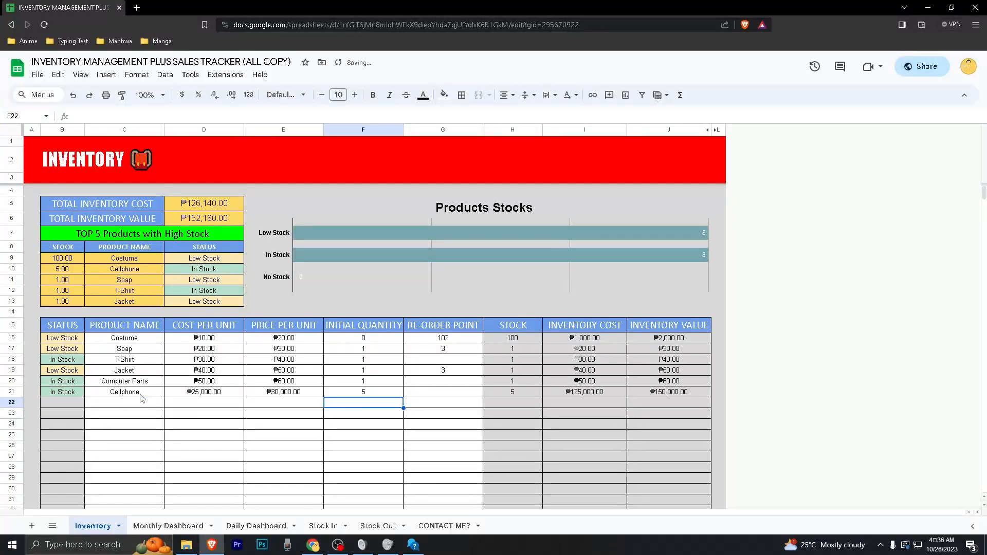
key("Up")
key("Right")
key("Right")
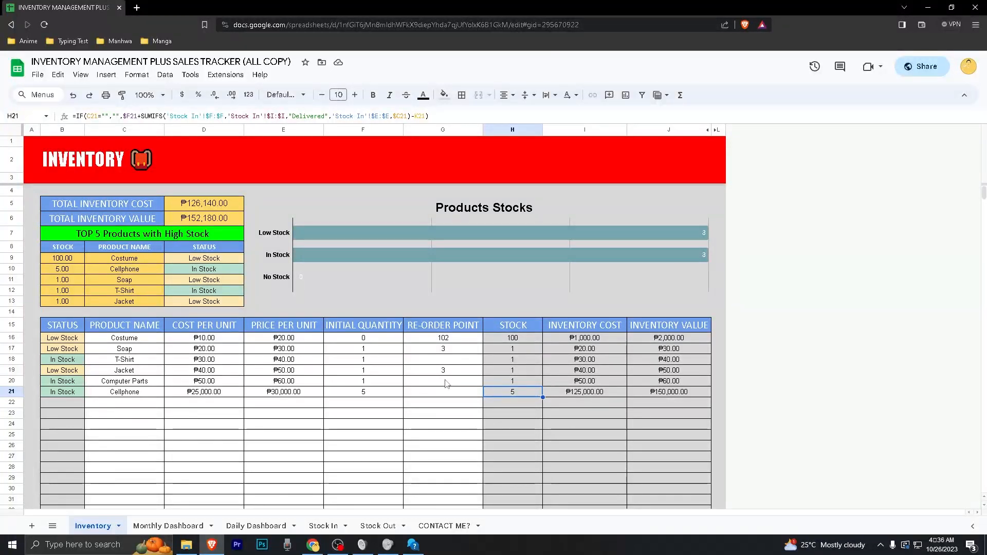
left_click_drag(119, 236, 193, 305)
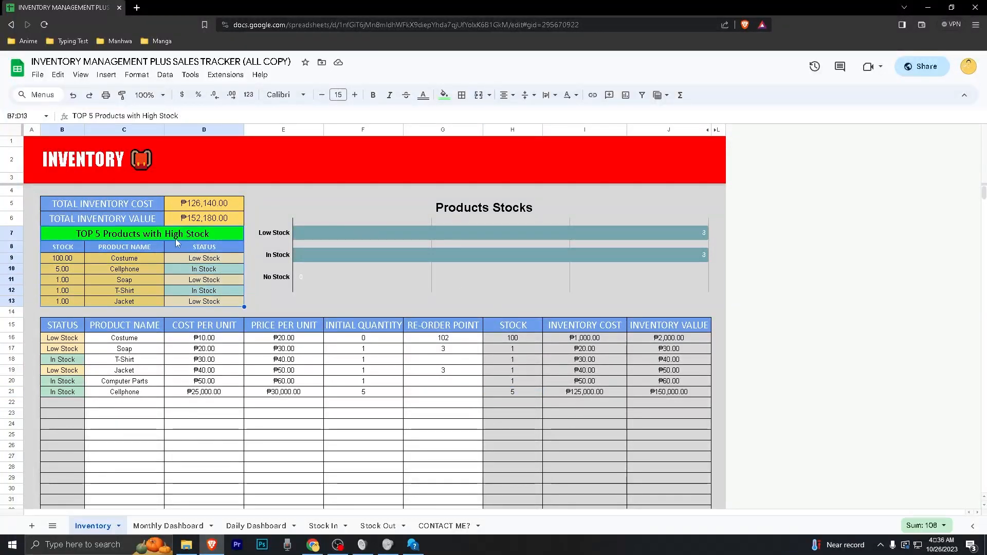
left_click_drag(176, 239, 186, 239)
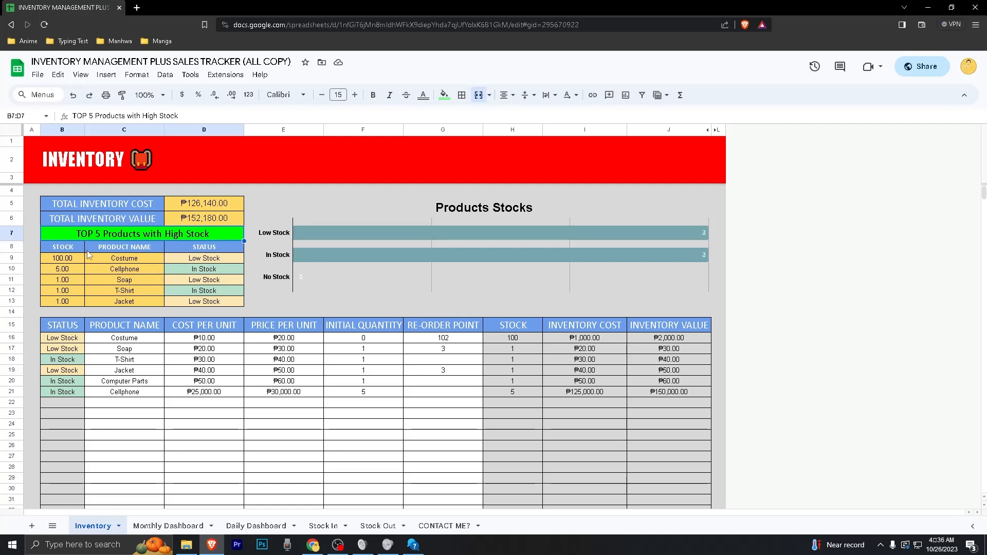
left_click_drag(513, 325, 512, 392)
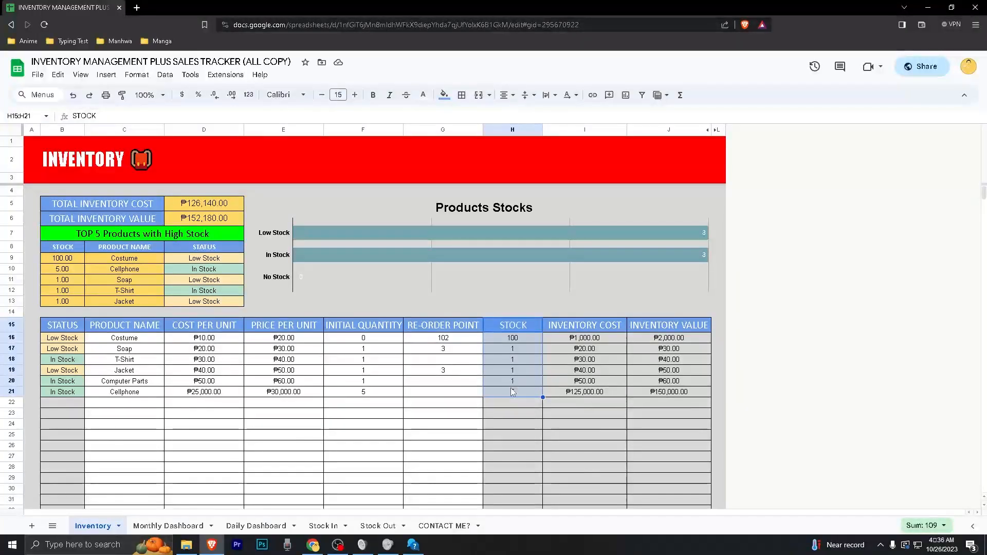
Set the initial quantity of Computer Parts to 3 and check the top 5 high-stock list.
left_click(375, 382)
type("3")
key("Return")
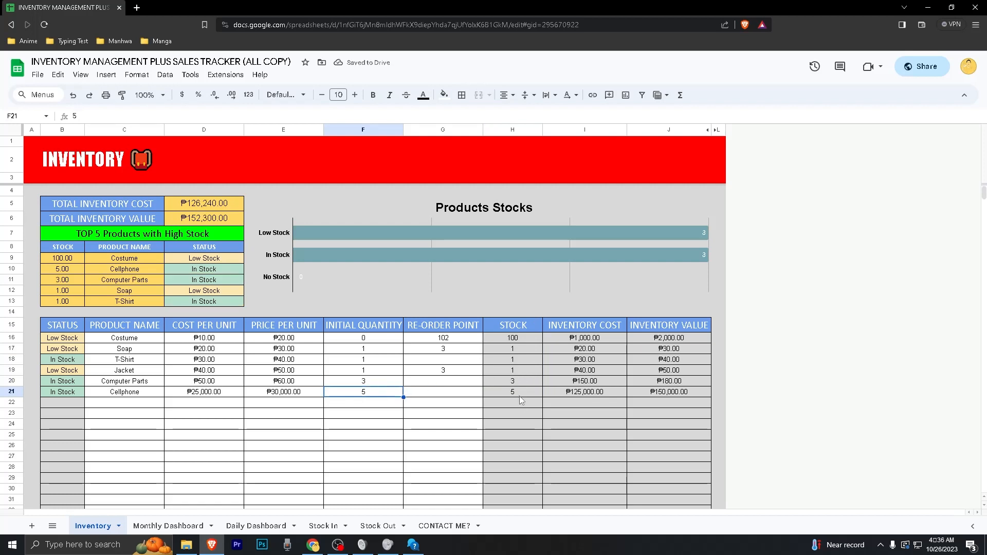
left_click_drag(72, 301, 181, 258)
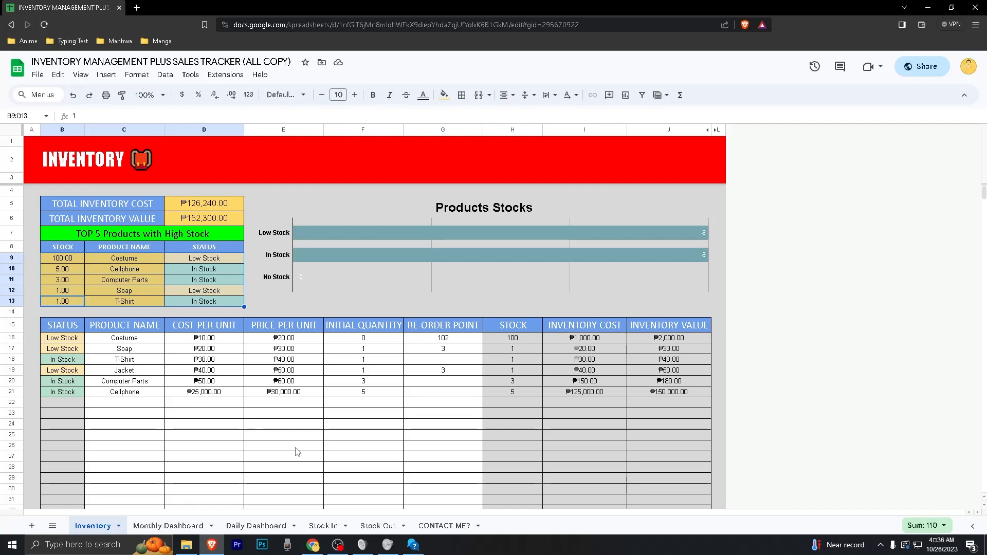
left_click(381, 416)
left_click(412, 403)
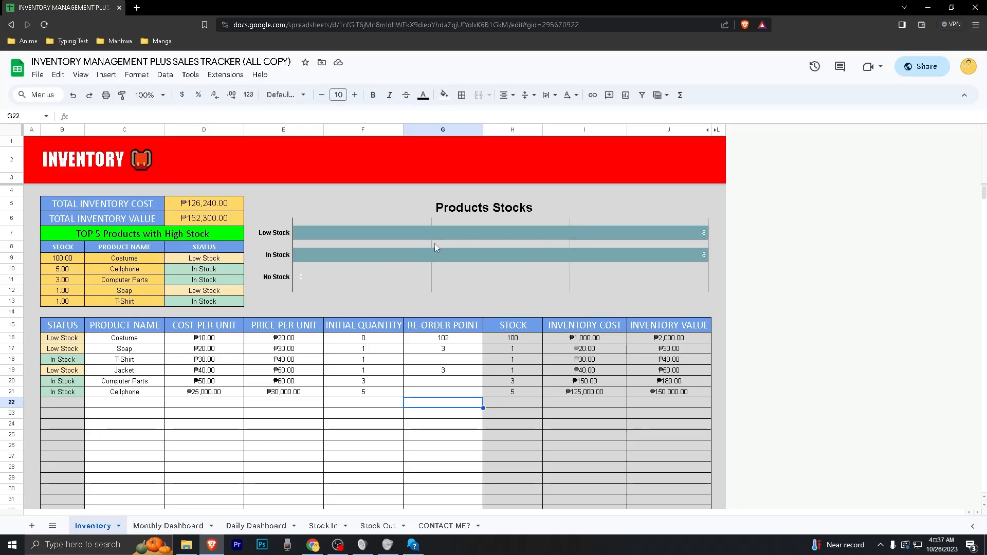
Compare the Products Stocks chart with the Status column of the product table.
left_click(336, 233)
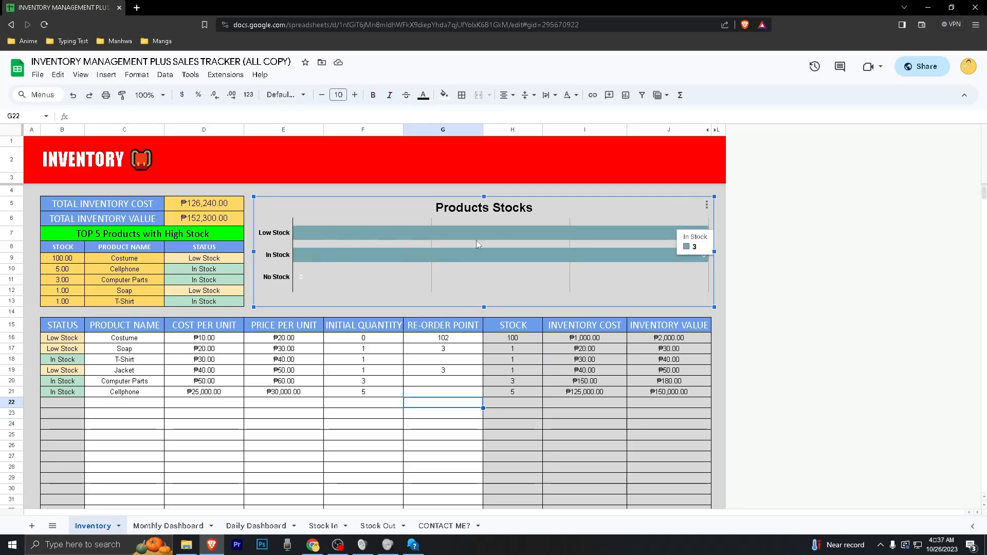
left_click_drag(63, 325, 49, 416)
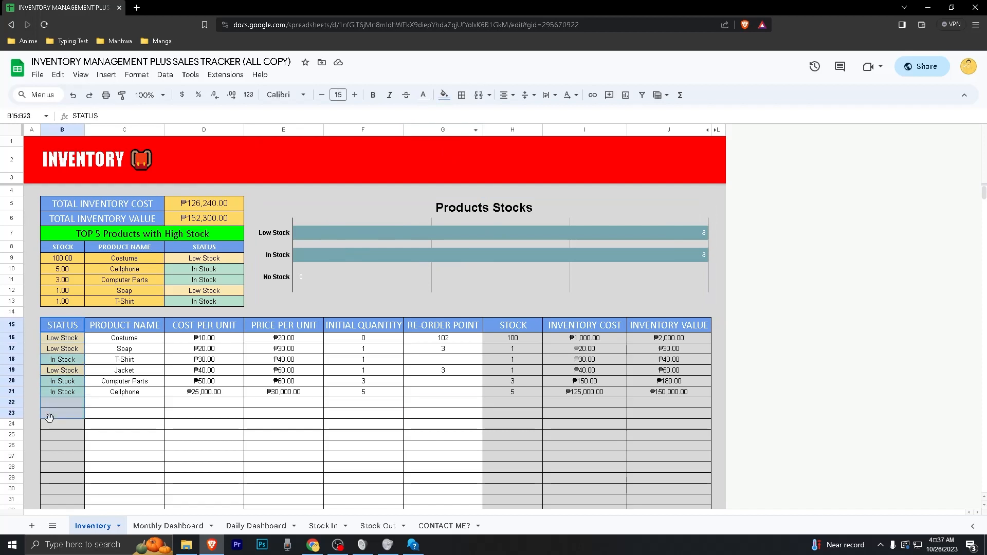
left_click(68, 392, "shift")
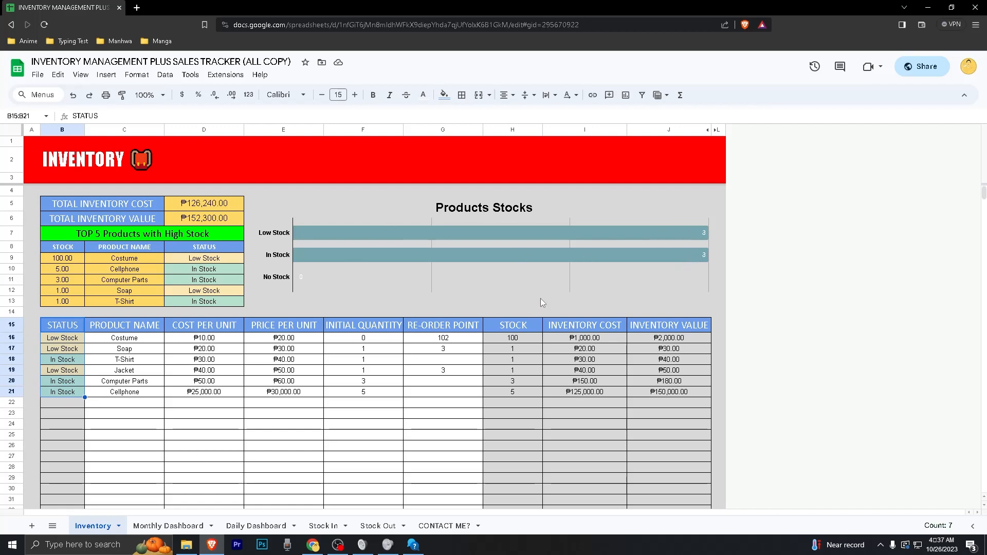
Set the Cellphone's initial quantity to 0 and check its status and stock cells.
left_click(358, 391)
type("0")
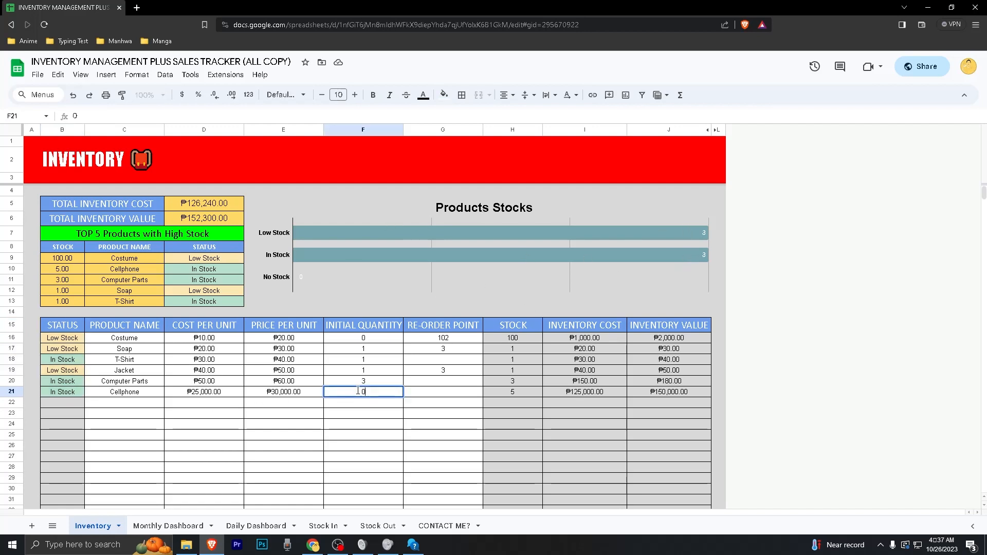
key("Return")
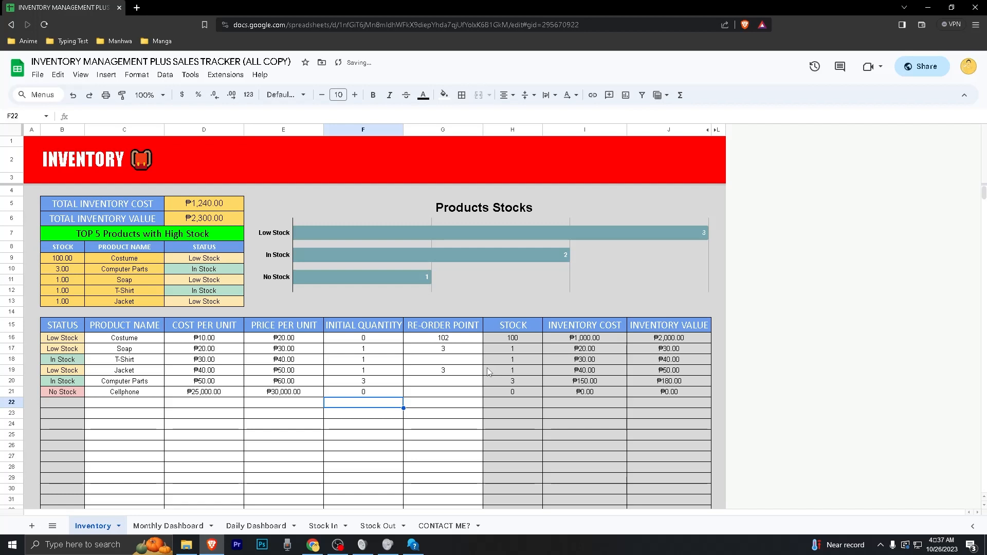
left_click(78, 392)
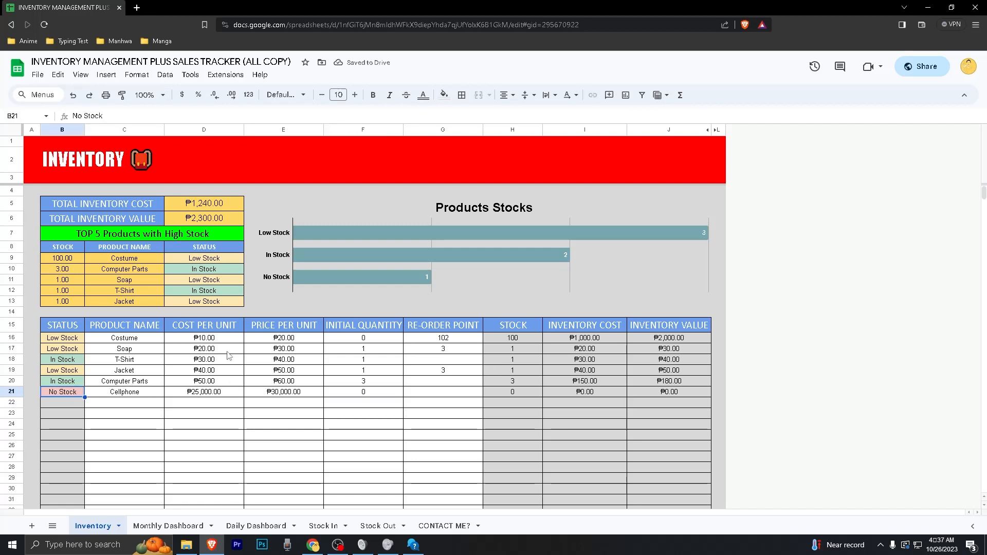
left_click(512, 392)
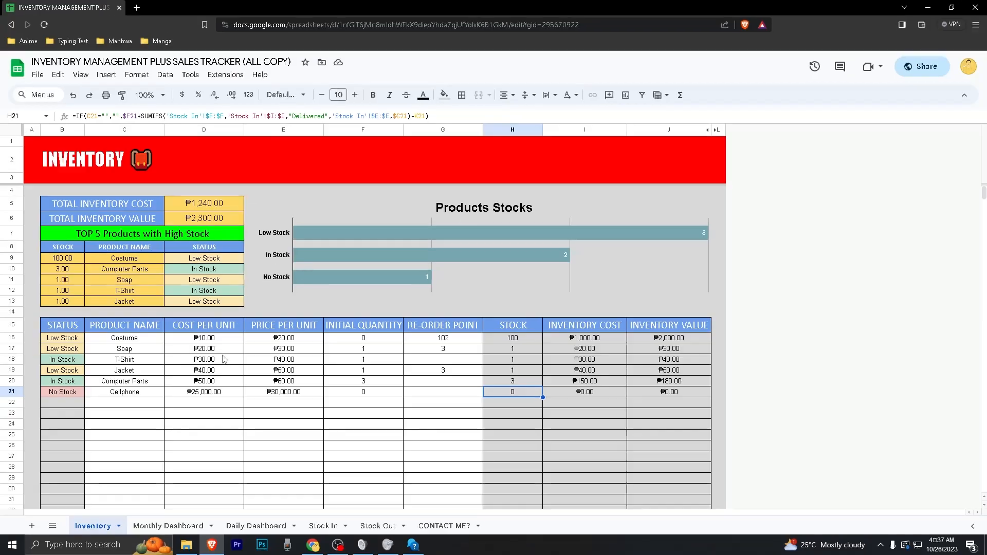
scroll(221, 354, "down", 3)
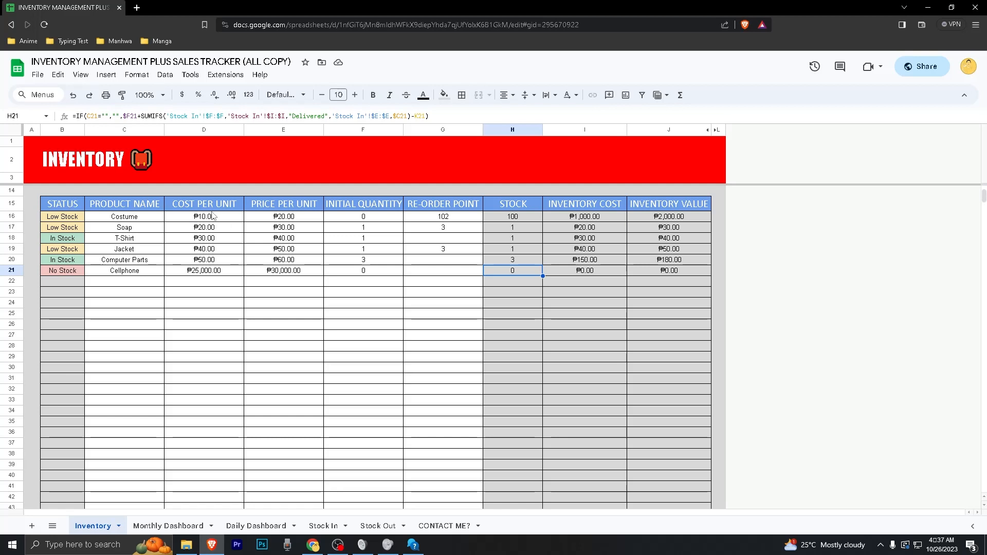
Review the product entry columns, the calculated stock, inventory cost and inventory value columns, the Status column and the Costume row's values.
left_click_drag(128, 220, 434, 425)
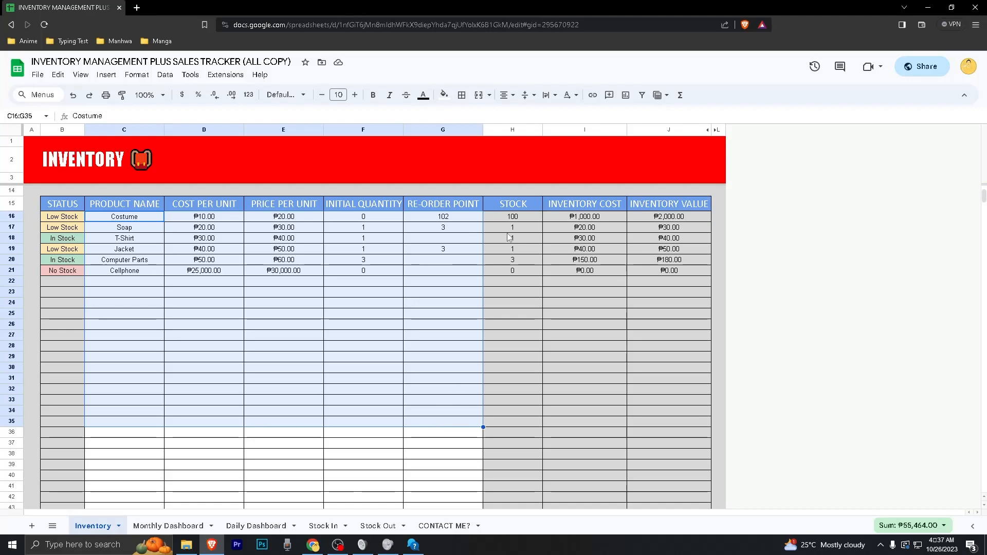
left_click_drag(512, 218, 668, 476)
left_click_drag(68, 221, 51, 444)
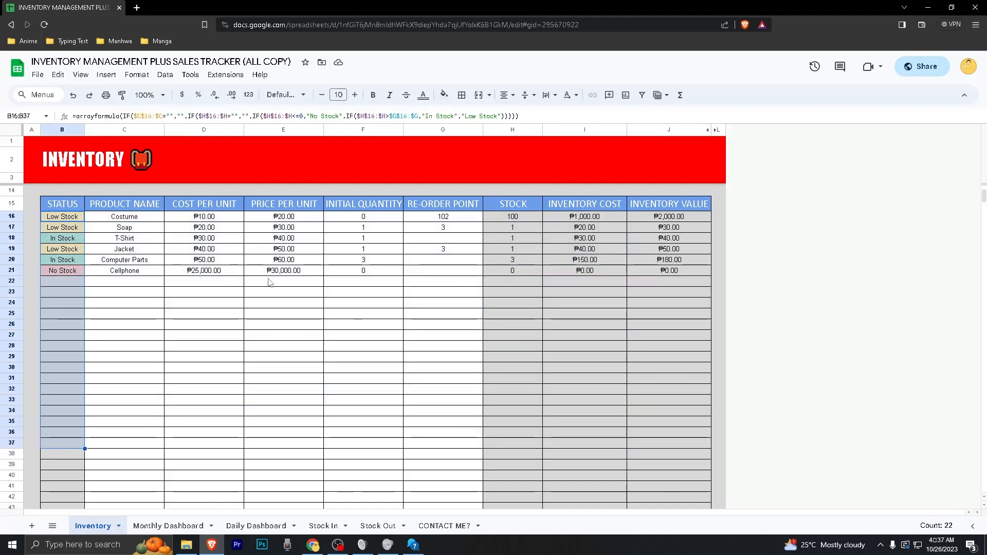
left_click(347, 281)
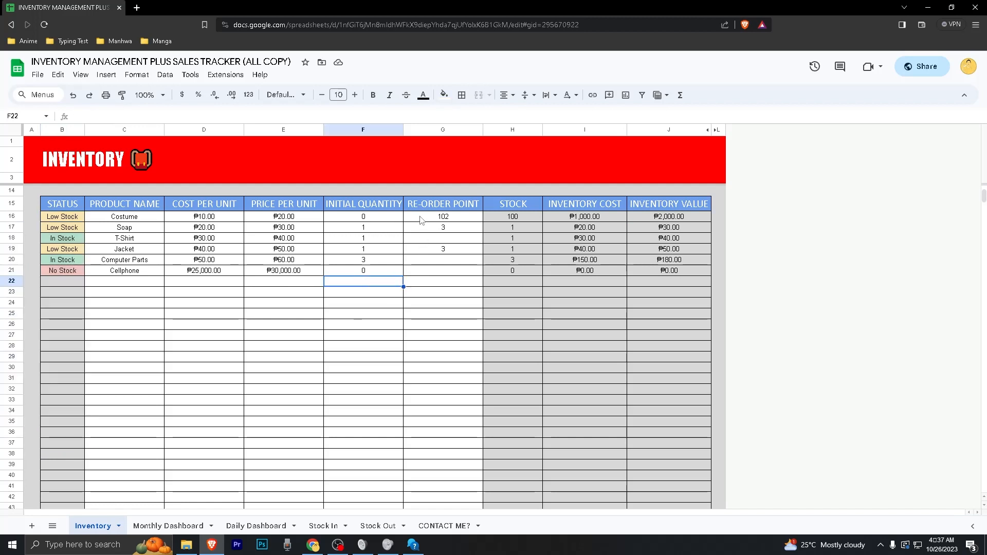
left_click(370, 218)
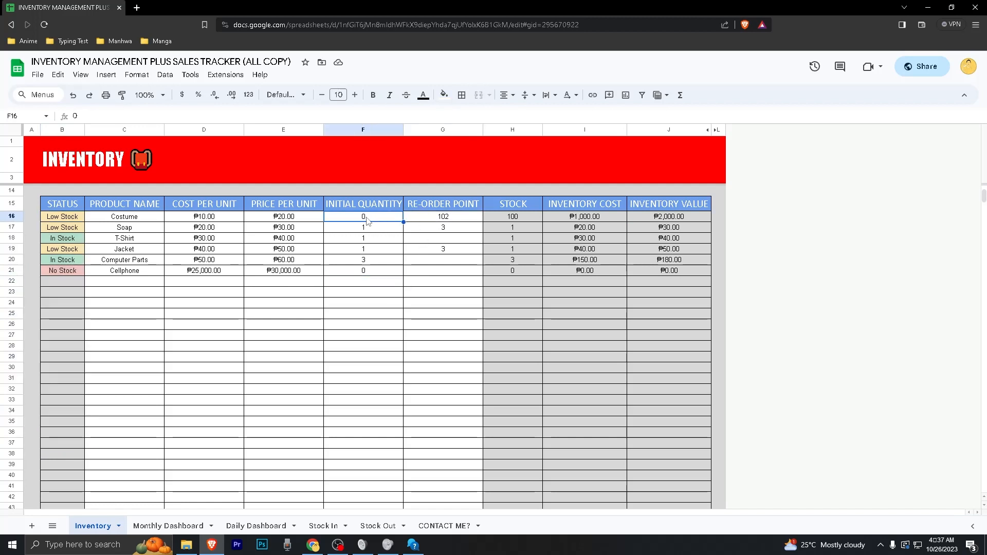
left_click(300, 220)
left_click(215, 226)
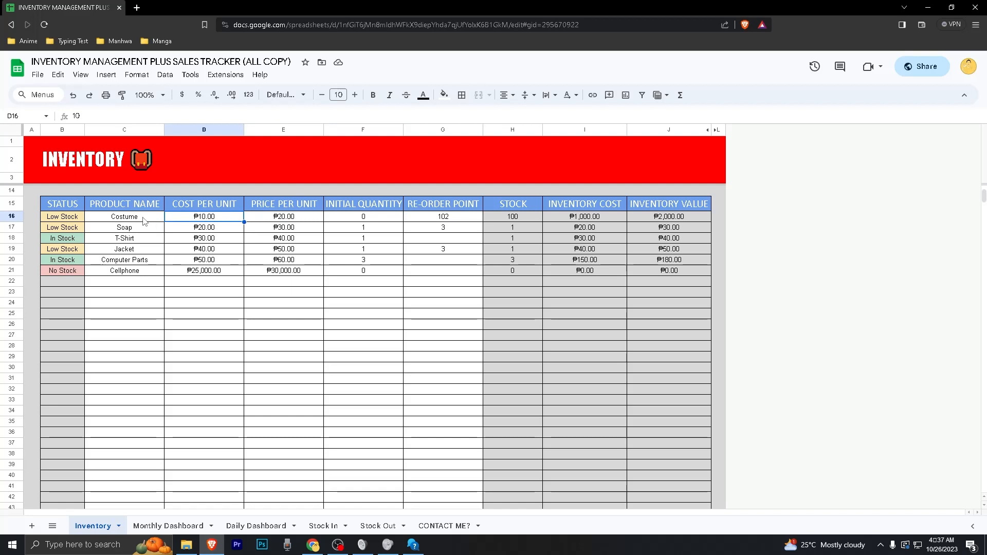
left_click(194, 293)
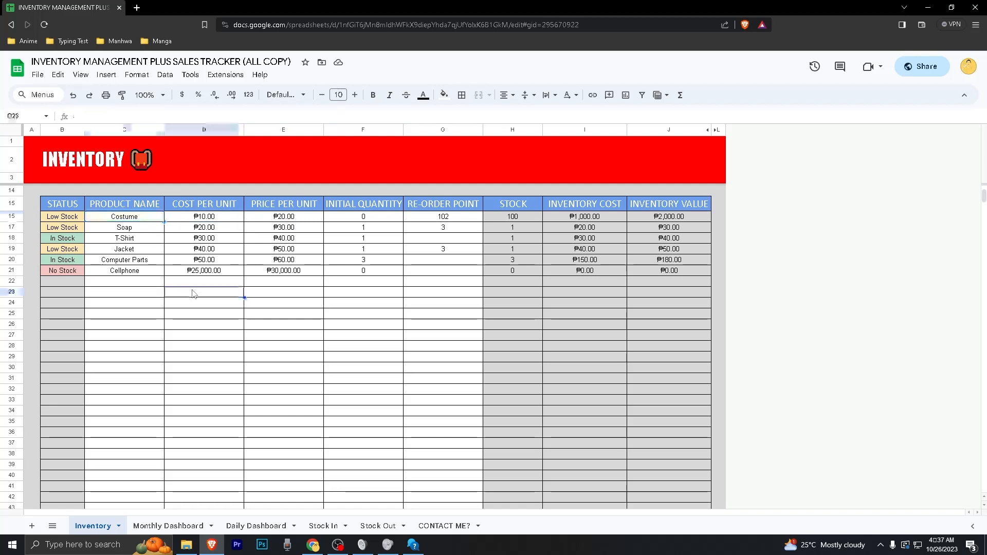
Add a product named Toyo & Vinegar in the first empty row of the product table.
left_click(141, 283)
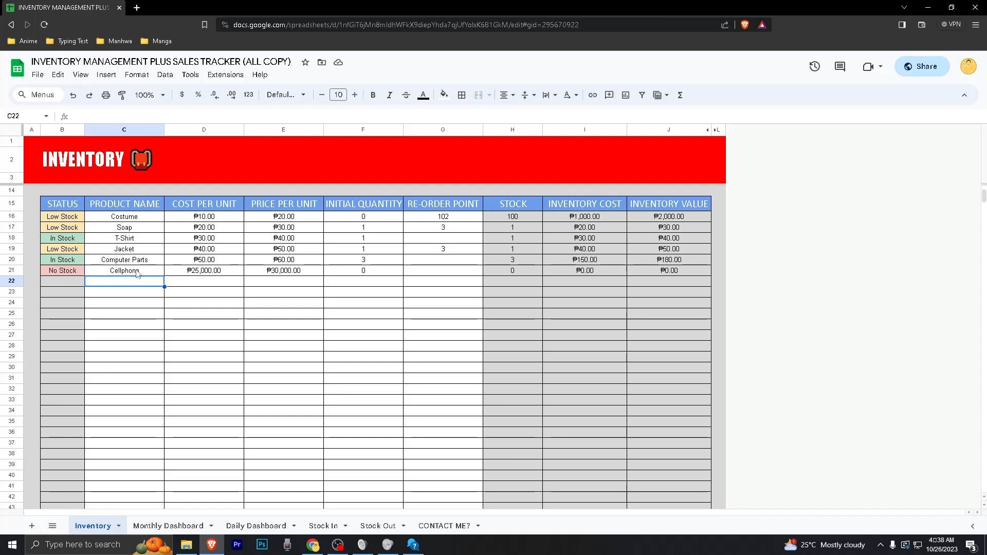
type("Tyo")
key("BackSpace")
key("BackSpace")
type("oyo")
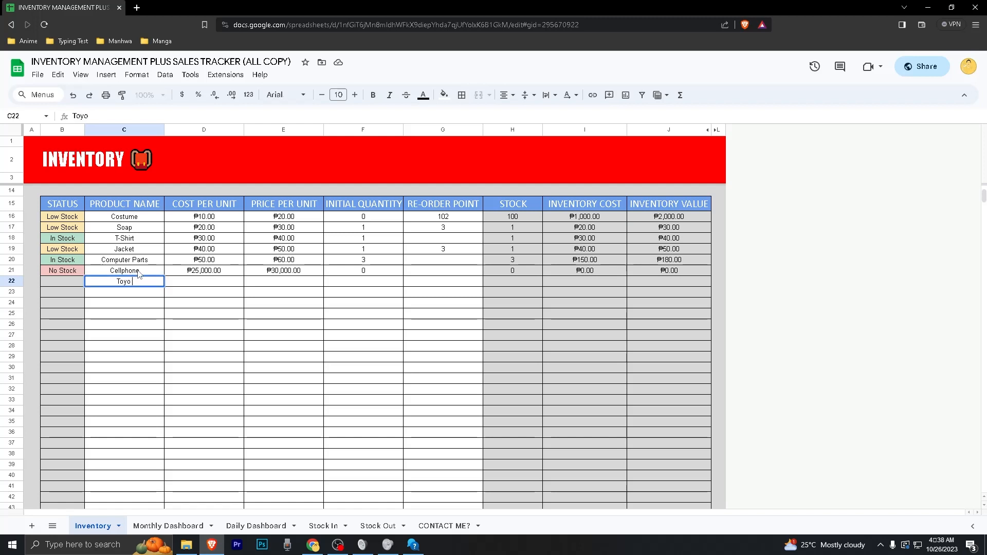
type(" & Vinegar")
key("Tab")
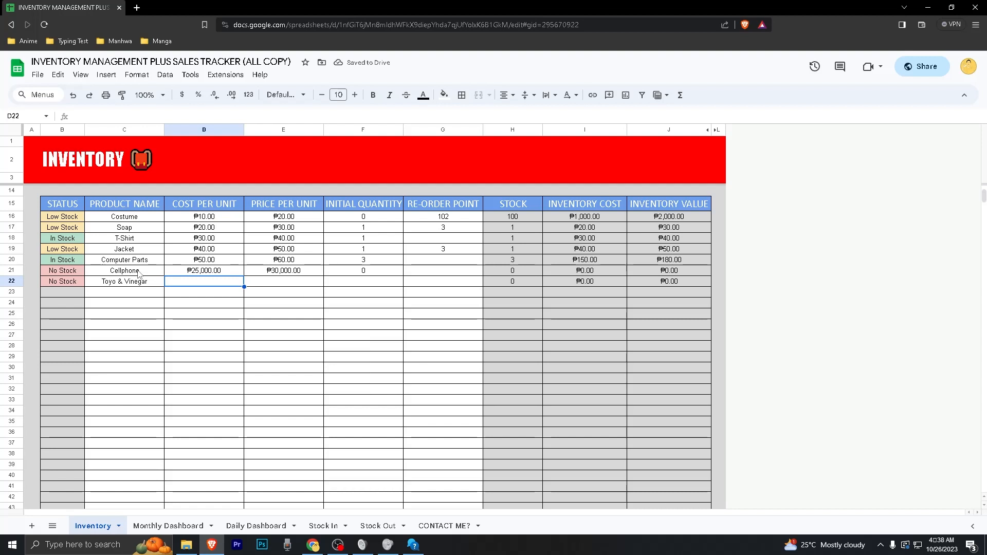
Calculate the Toyo & Vinegar cost per unit as 8+7 and keep it as the plain value 15.
type("=8+1")
key("BackSpace")
type("7")
key("Return")
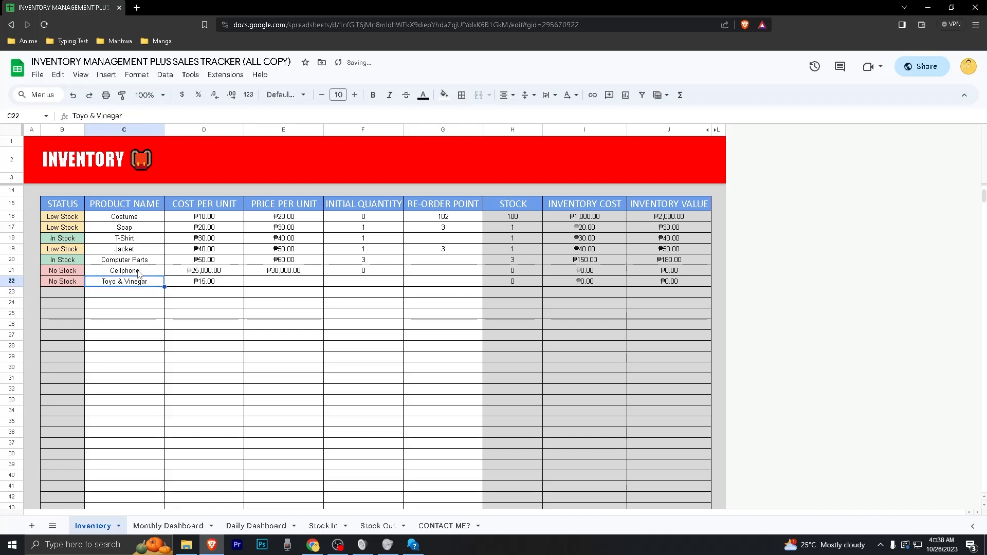
key("Up")
key("Left")
key("Right")
key("Right")
key("Left")
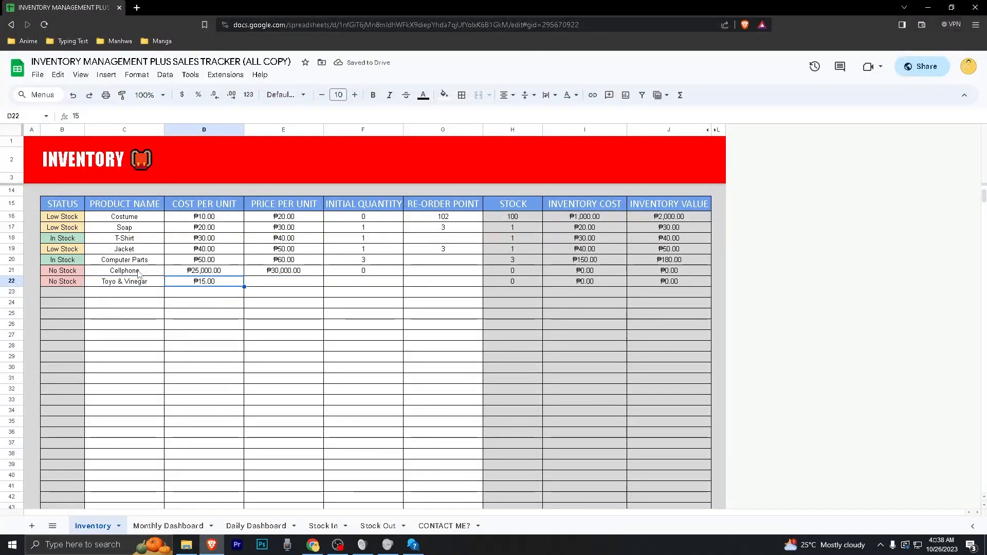
Calculate 10% of the Toyo & Vinegar cost in its price per unit cell with =D22*10%.
key("Right")
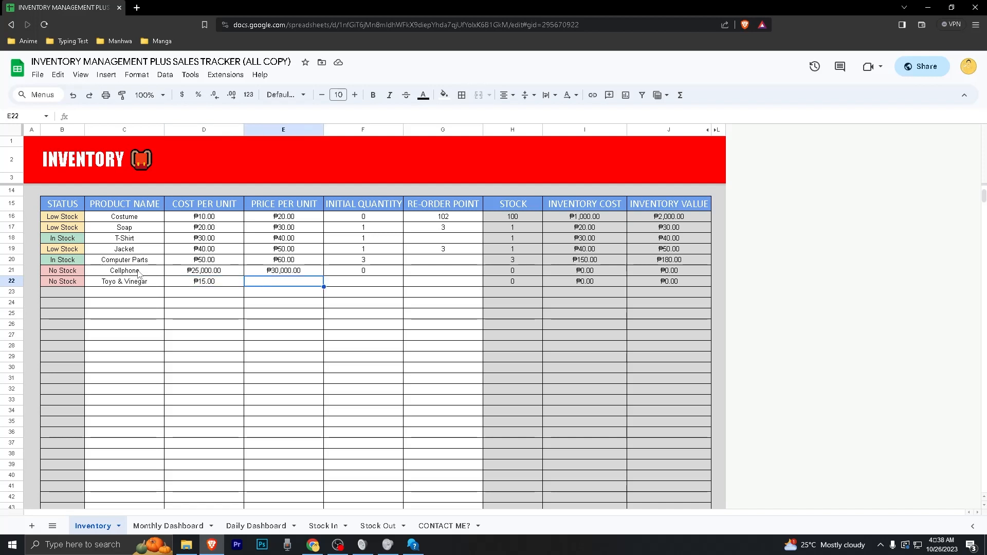
type("=")
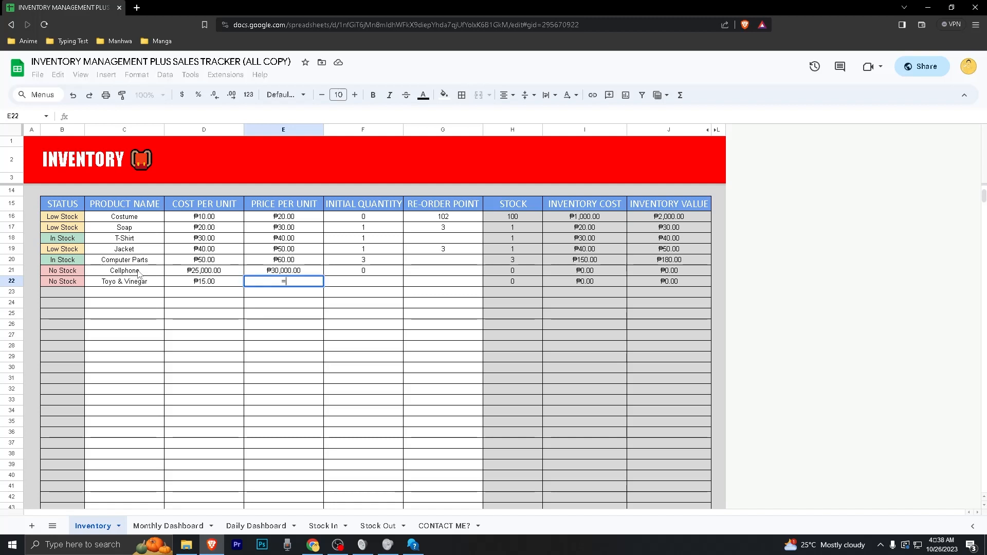
key("Left")
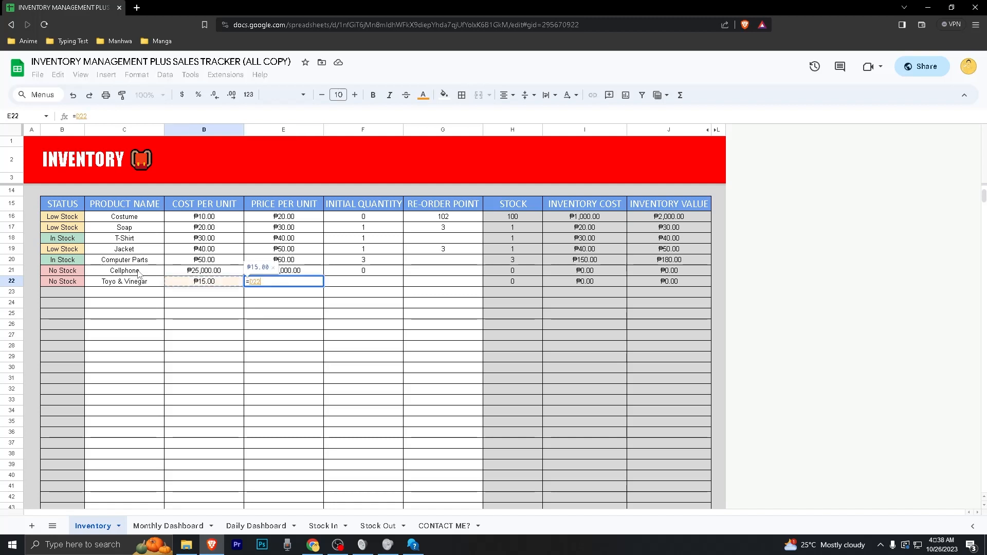
type("*10%")
key("ctrl+Return")
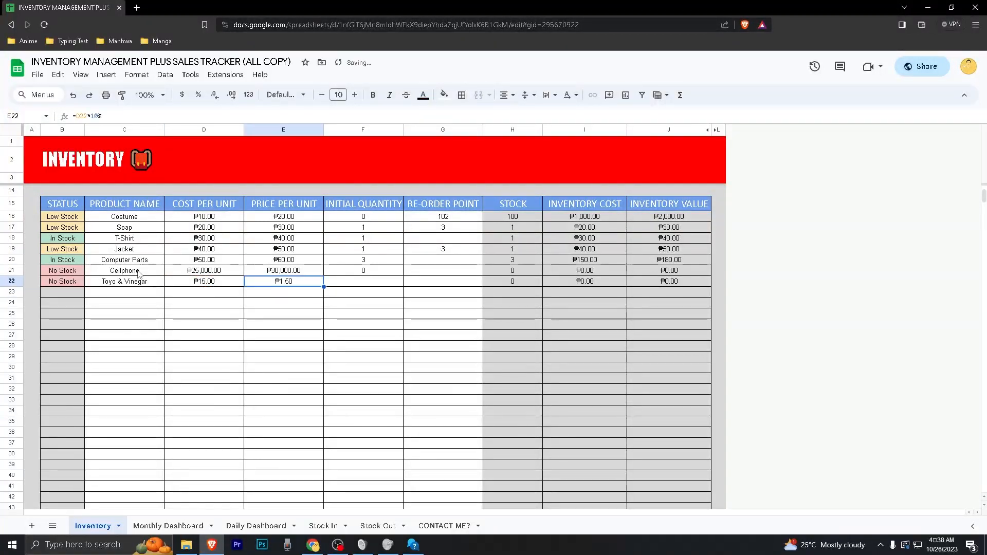
Set the Toyo & Vinegar price per unit to 15+1.5 and convert the formula to the plain value 16.5.
type("=15+")
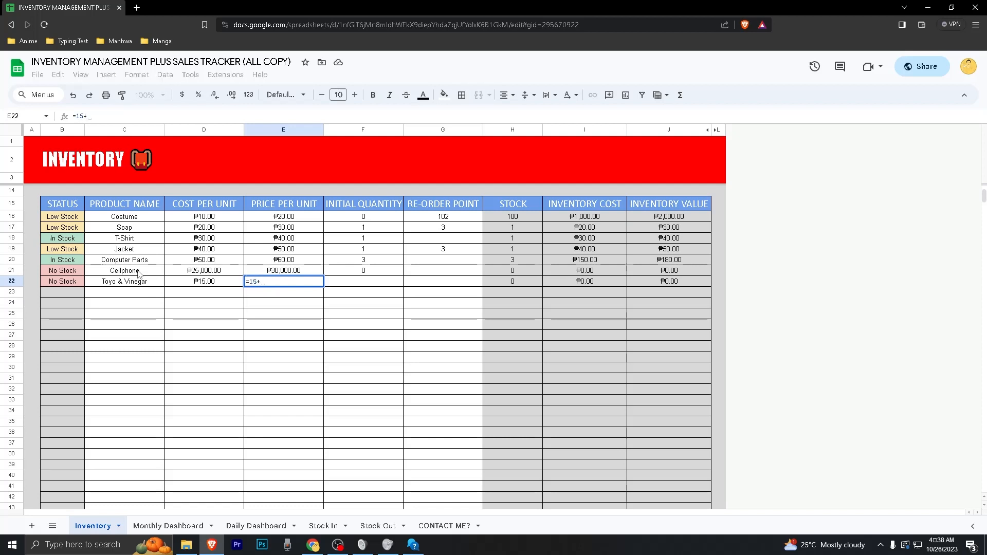
type("1.5")
key("Return")
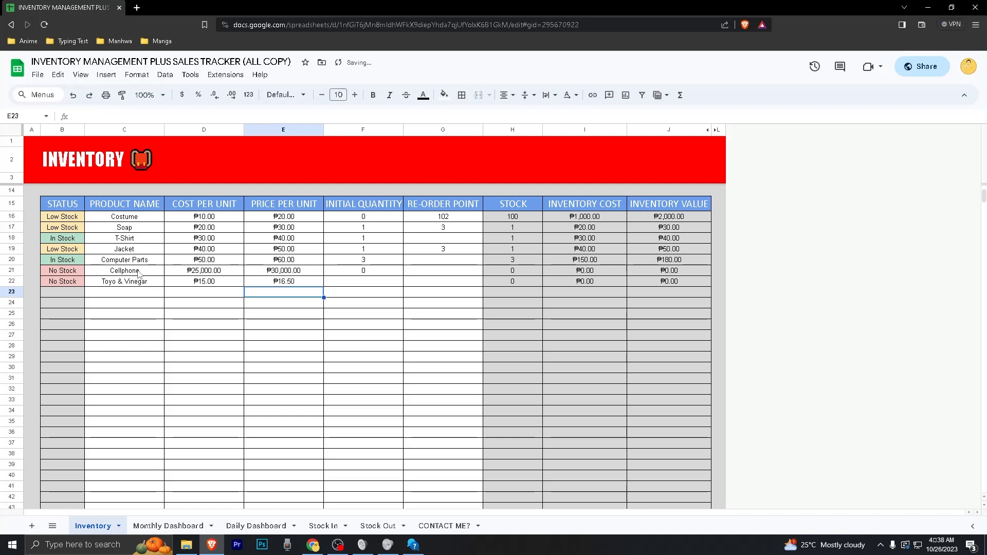
key("Up")
key("ctrl+c")
key("ctrl+shift+v")
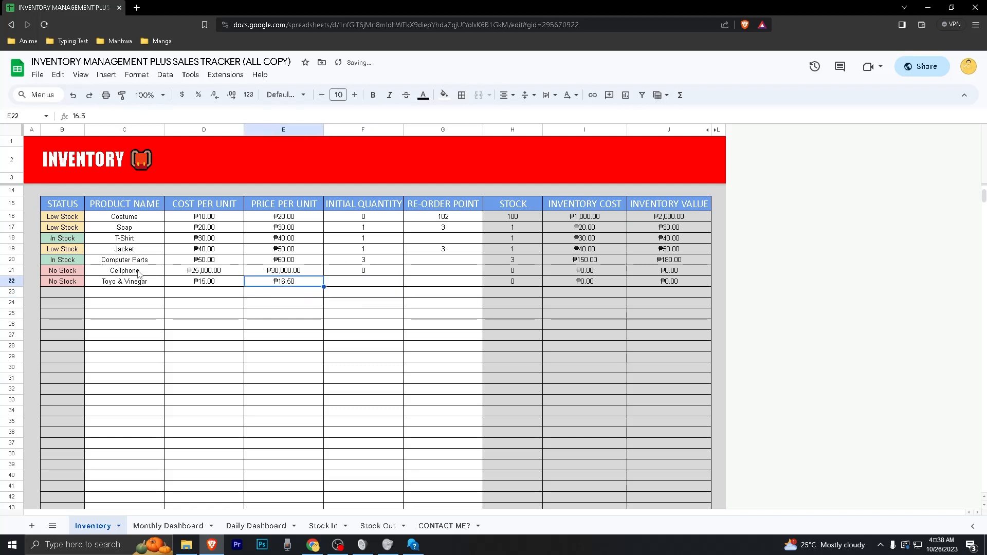
Set the initial quantity of Toyo & Vinegar to 10.
key("Right")
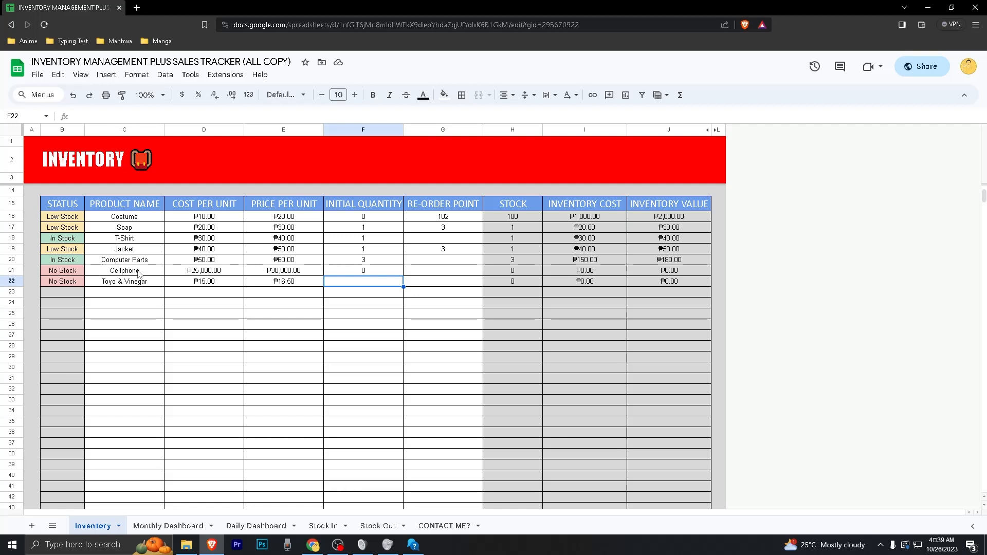
type("10")
key("Return")
key("Up")
Check the Toyo & Vinegar stock, inventory cost and inventory value cells.
key("Right")
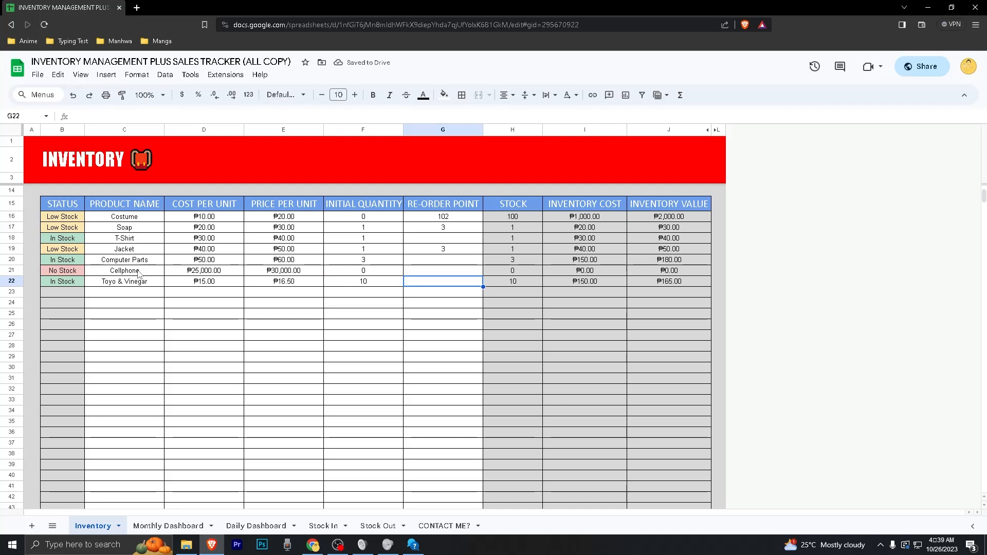
key("Right")
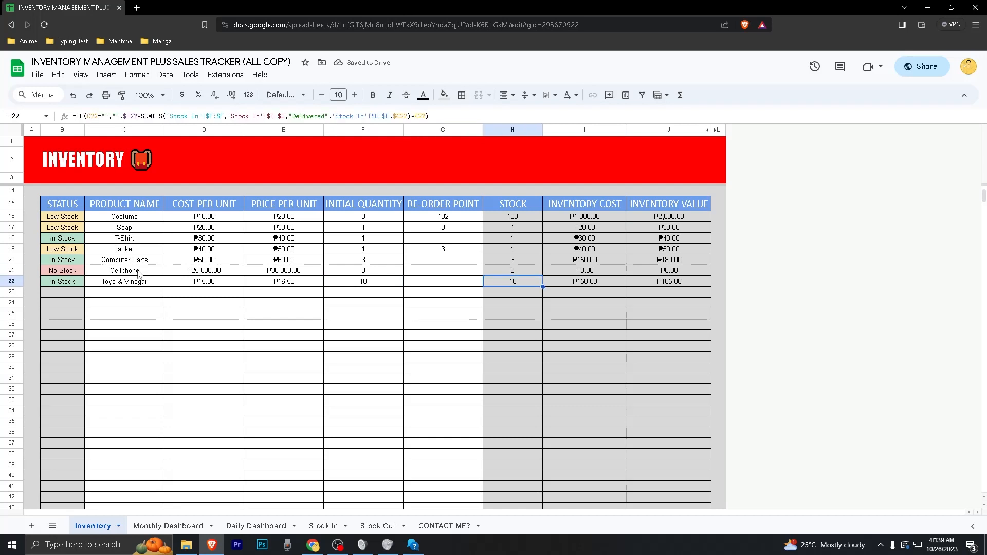
key("Right")
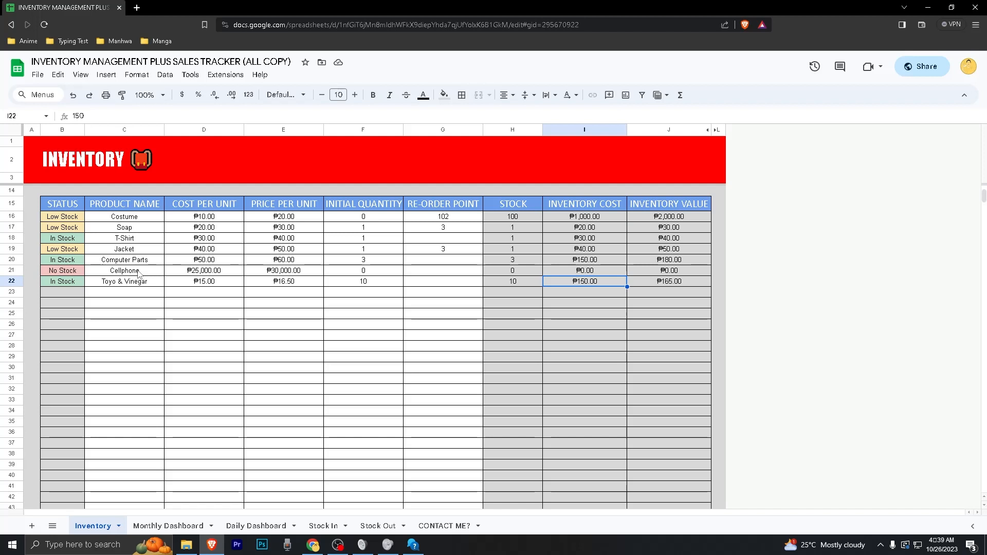
key("Right")
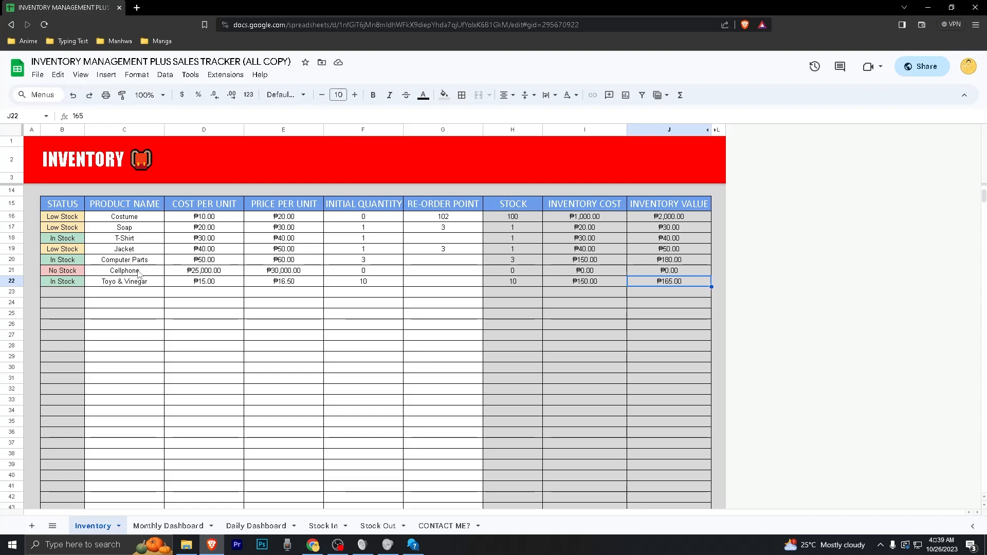
Subtract inventory cost from inventory value with =J22-I22 in the Toyo & Vinegar re-order point cell, and clear the cell again.
key("Left")
key("Left")
key("Left")
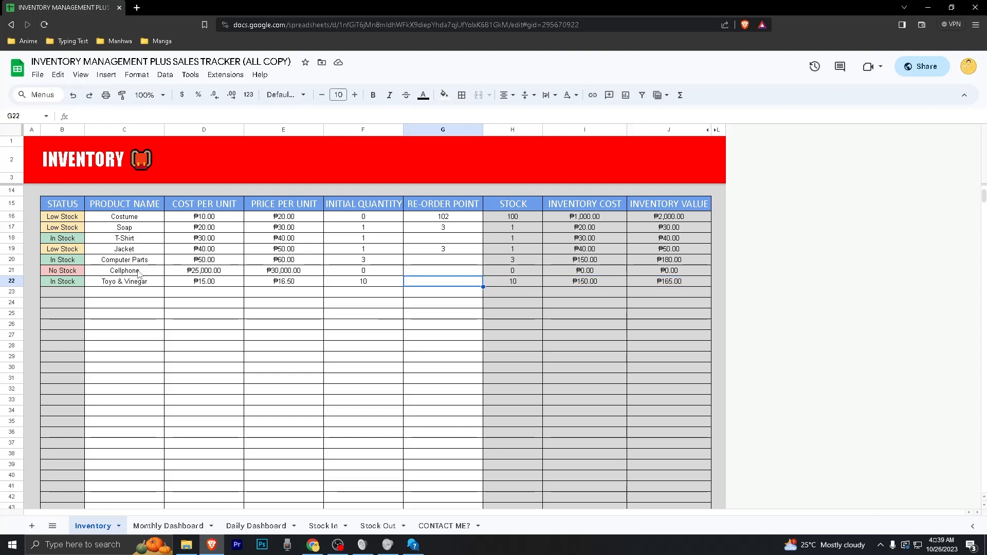
type("=")
key("Right")
key("Right")
key("Right")
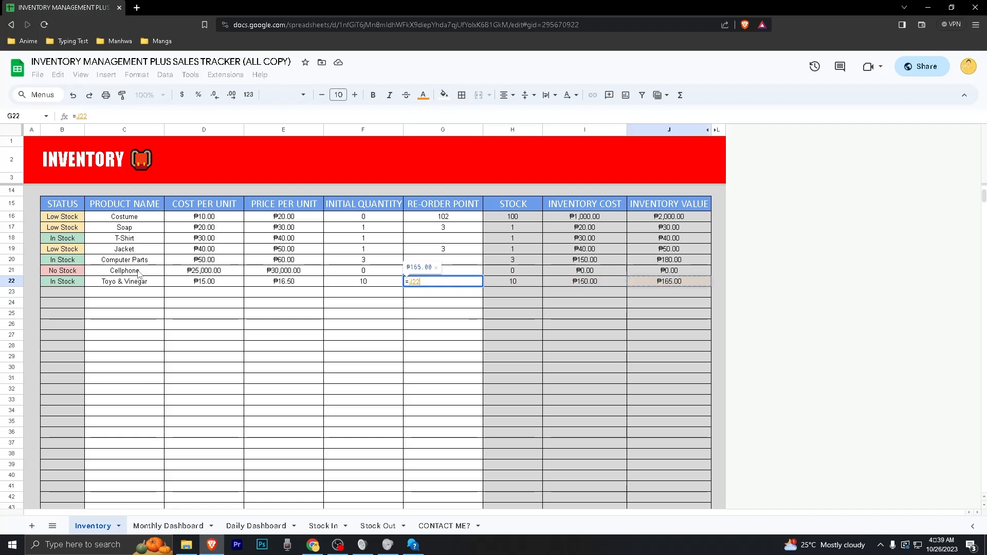
type("-")
key("Left")
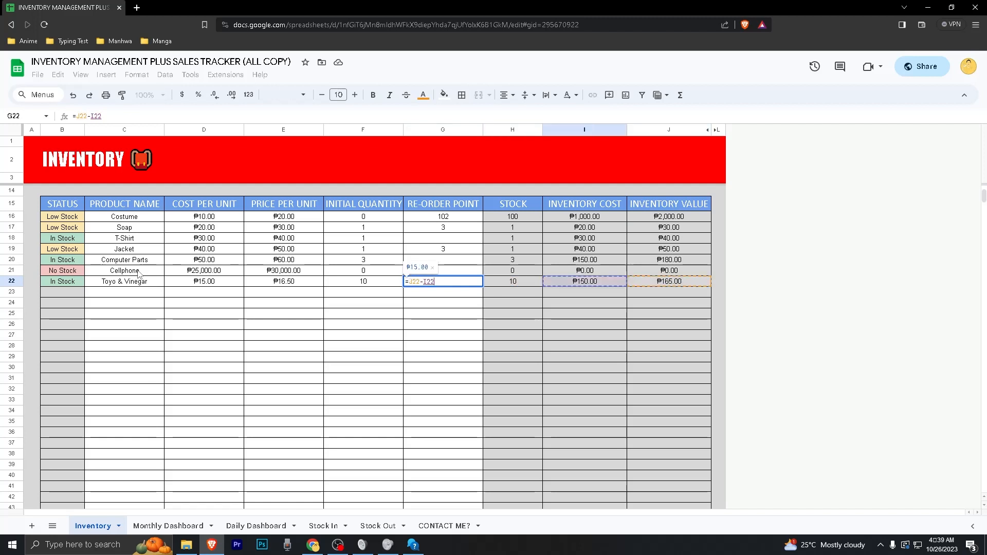
key("Return")
key("Up")
key("Delete")
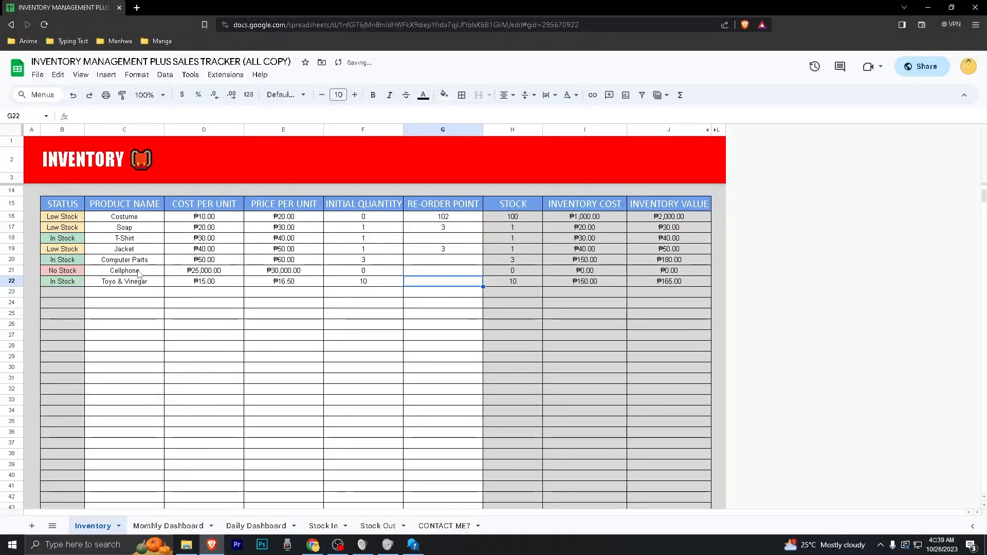
Check the inventory totals, top 5 high-stock list and Products Stocks chart against the Toyo & Vinegar entry.
scroll(213, 334, "up", 3)
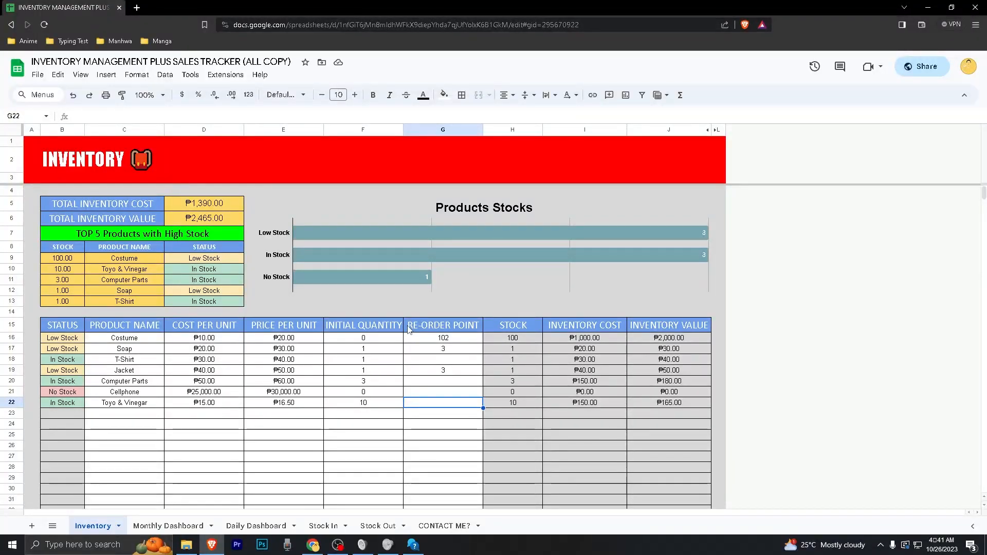
key("ctrl+z")
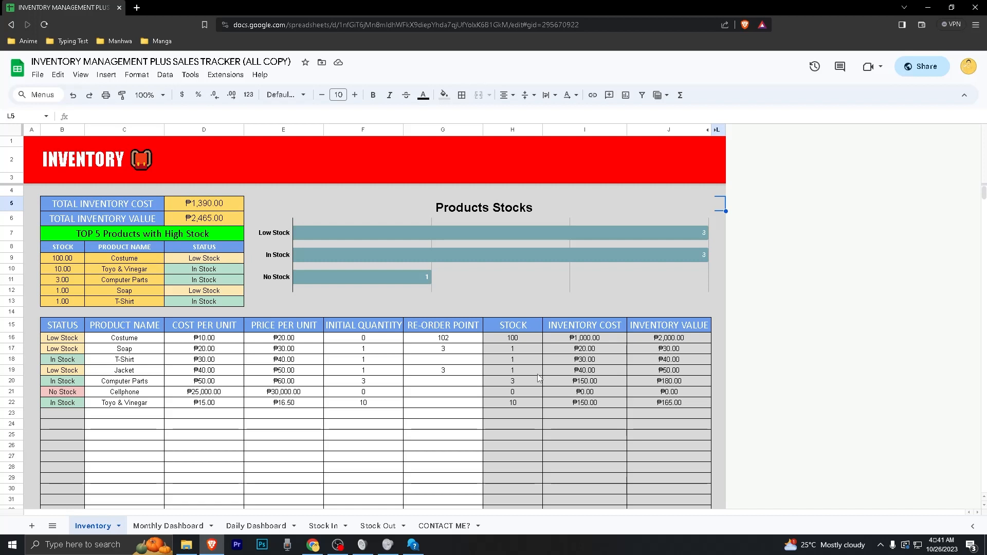